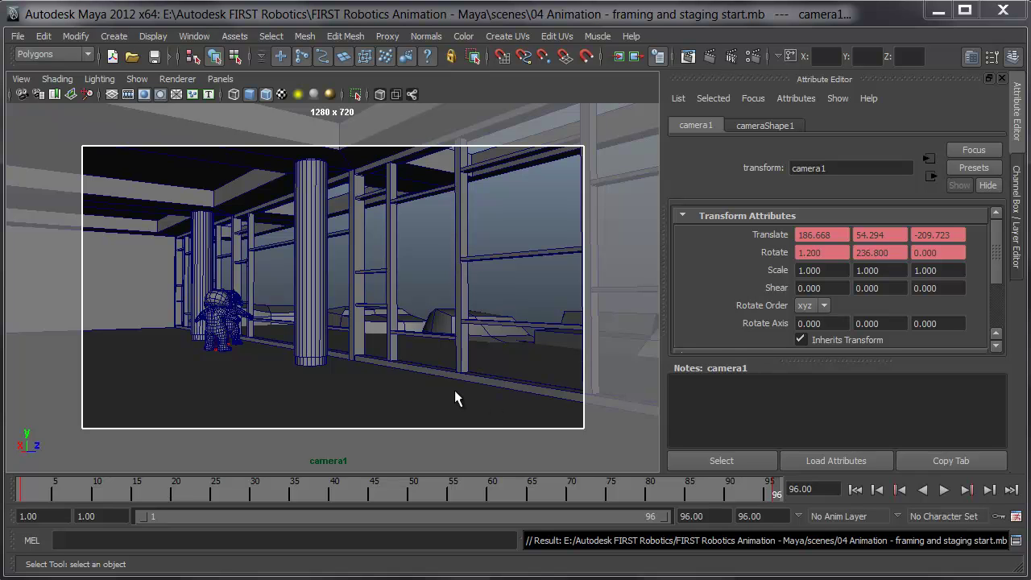
- Play the first camera's animation from the first frame to review the shot
{"action": "key", "text": "alt+shift+v"}
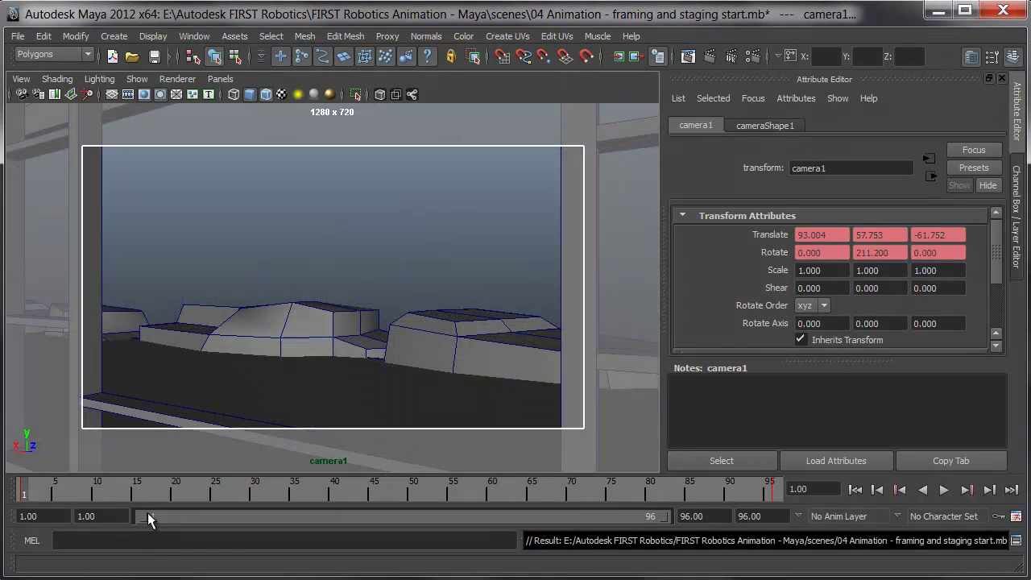
{"action": "key", "text": "alt+v"}
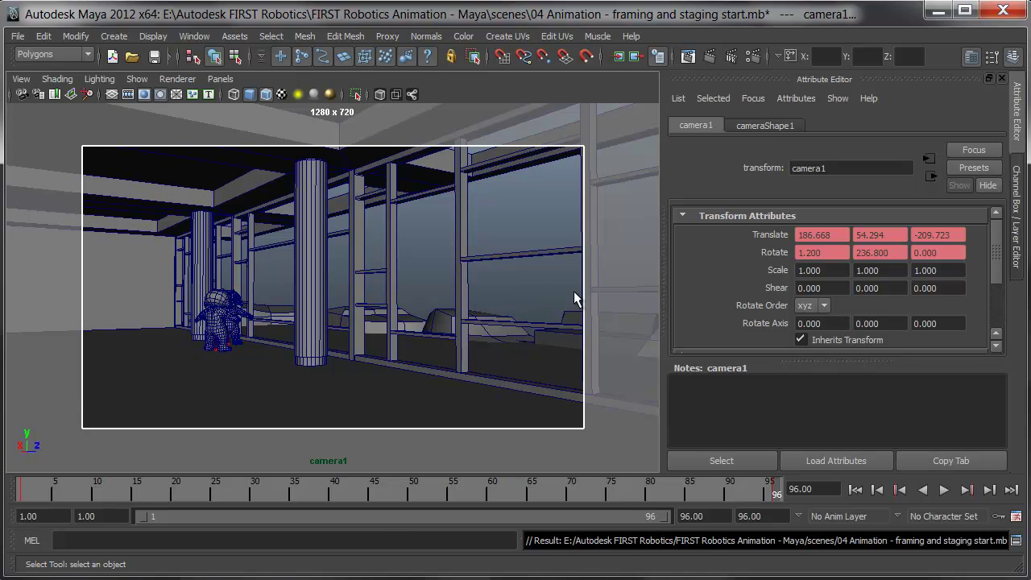
- Deselect the first camera, hide the resolution gate, and create a second standard camera
{"action": "left_click", "coordinate": [533, 289]}
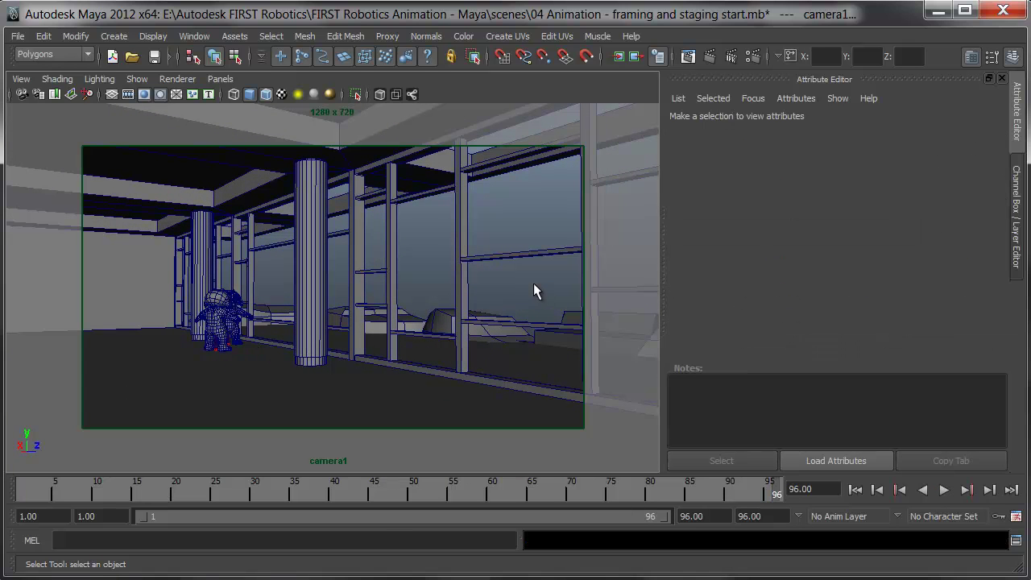
{"action": "left_click", "coordinate": [139, 93]}
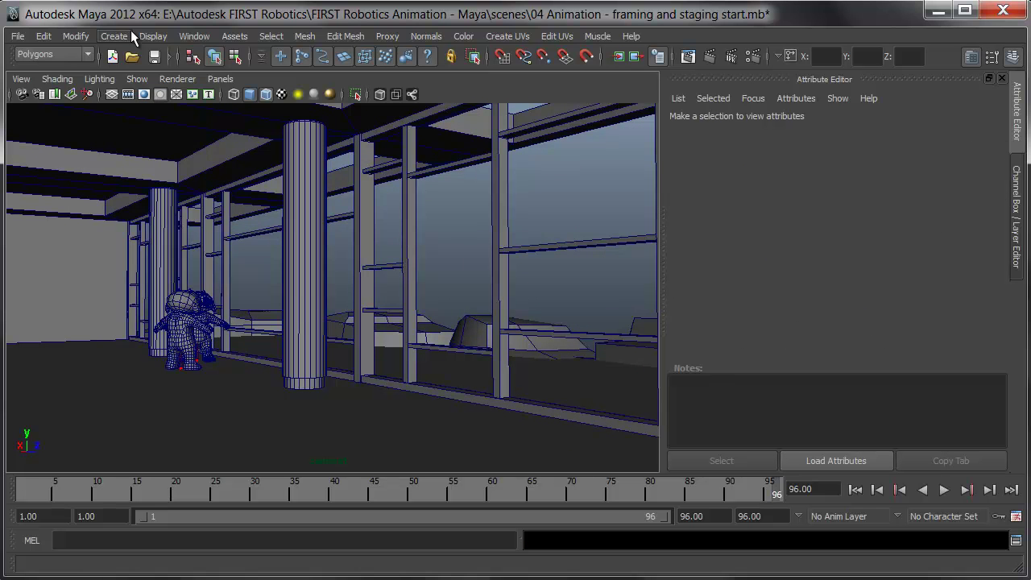
{"action": "left_click", "coordinate": [125, 35]}
{"action": "mouse_move", "coordinate": [182, 138]}
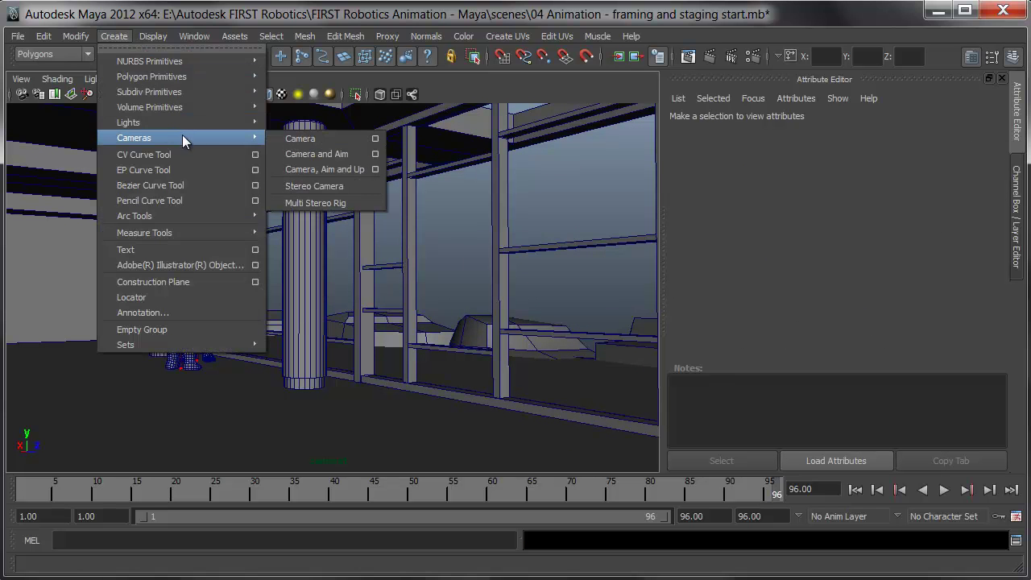
{"action": "left_click", "coordinate": [273, 137]}
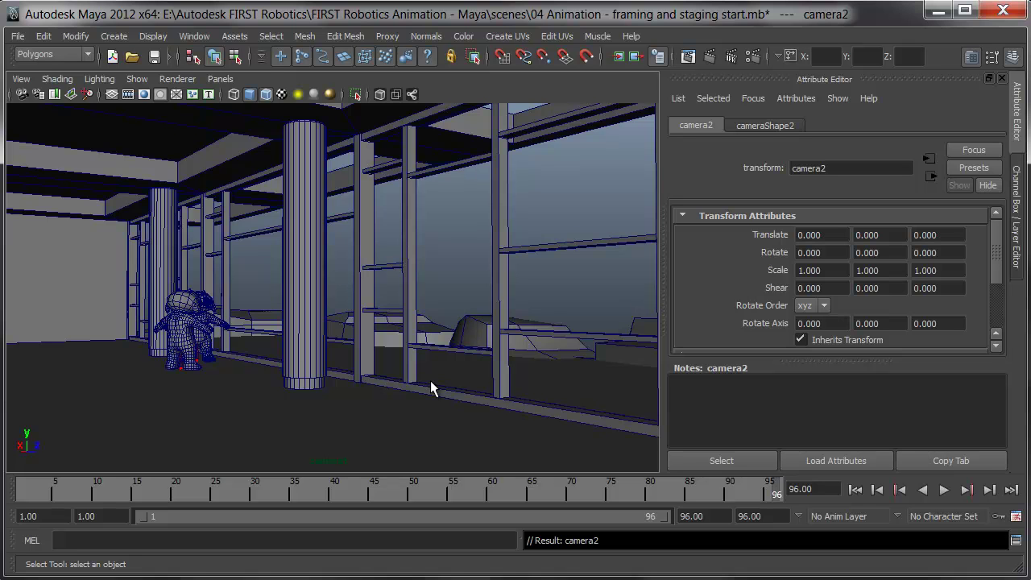
- Set the new camera's locator scale to 15 and keep the camera selected
{"action": "scroll", "coordinate": [750, 335], "scroll_direction": "down", "scroll_amount": 5}
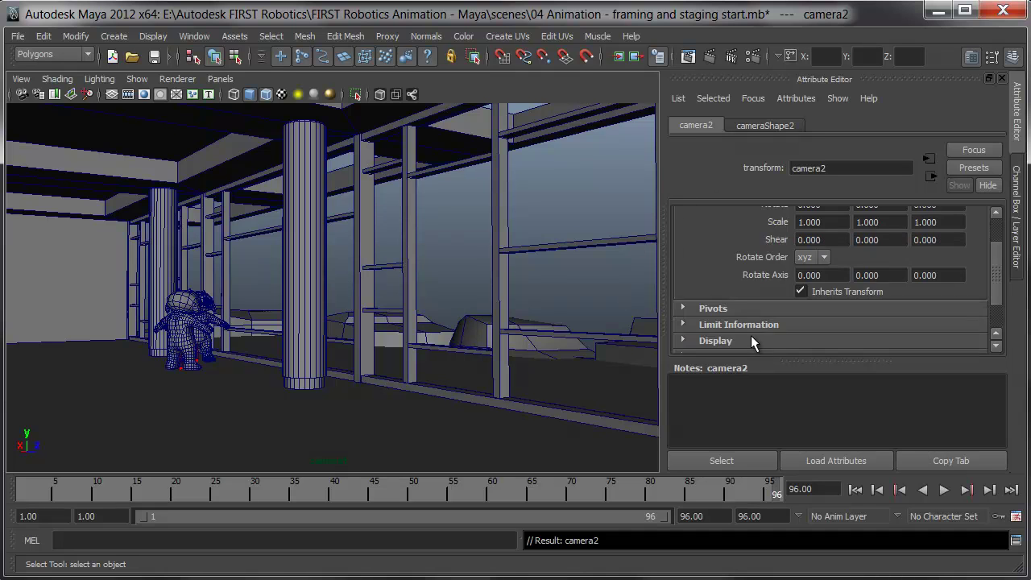
{"action": "left_click", "coordinate": [743, 128]}
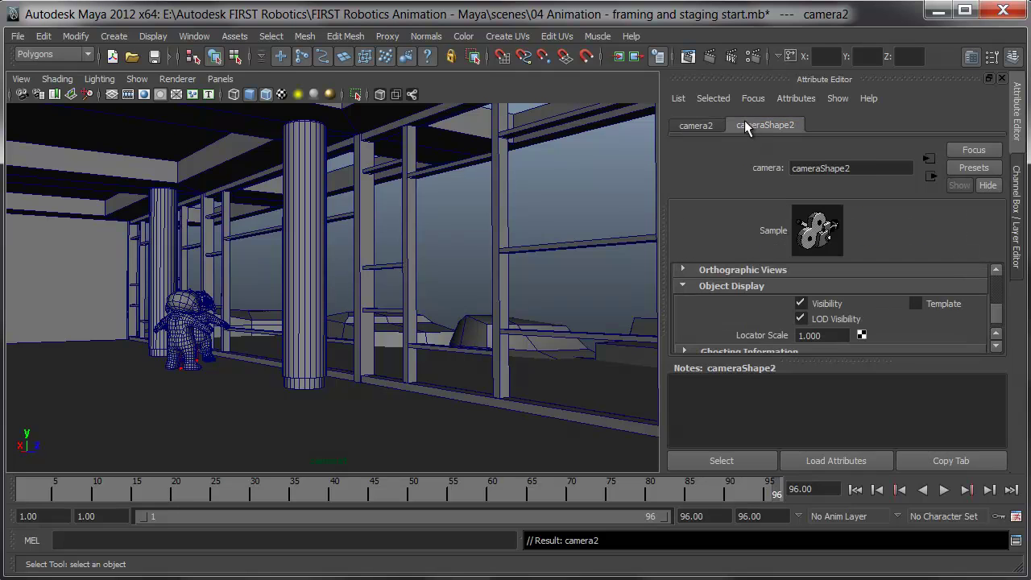
{"action": "left_click", "coordinate": [819, 335]}
{"action": "type", "text": "15"}
{"action": "key", "text": "Return"}
{"action": "left_click", "coordinate": [568, 310]}
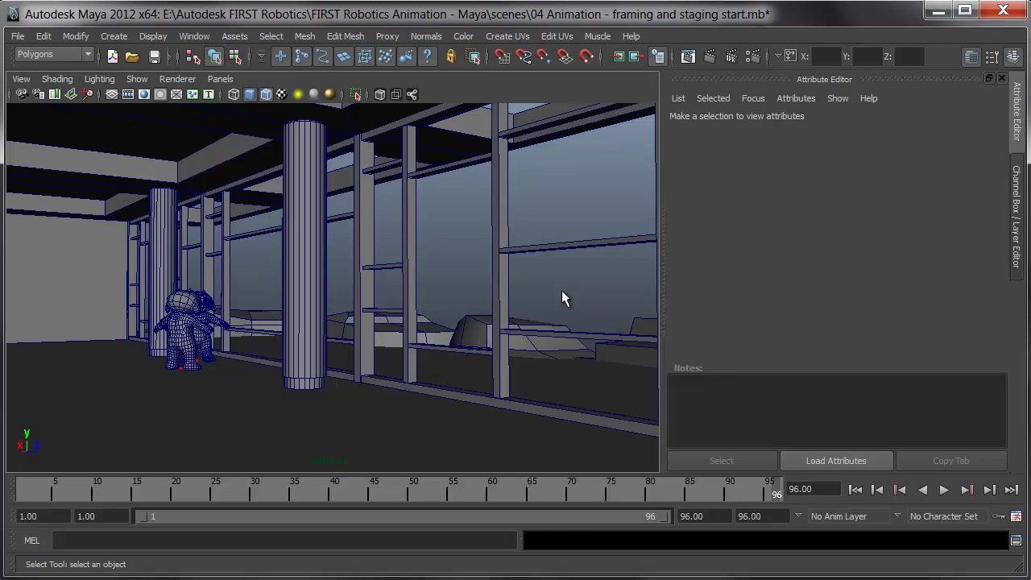
{"action": "key", "text": "ctrl+z"}
- In the front view, move the second camera beside the characters at head height, about X 595 and Y 55.5
{"action": "key", "text": "space"}
{"action": "mouse_move", "coordinate": [562, 291]}
{"action": "left_mouse_down"}
{"action": "mouse_move", "coordinate": [561, 310]}
{"action": "mouse_move", "coordinate": [560, 300]}
{"action": "left_mouse_up"}
{"action": "right_click_drag", "start_coordinate": [528, 302], "coordinate": [339, 318], "text": "alt"}
{"action": "key", "text": "w"}
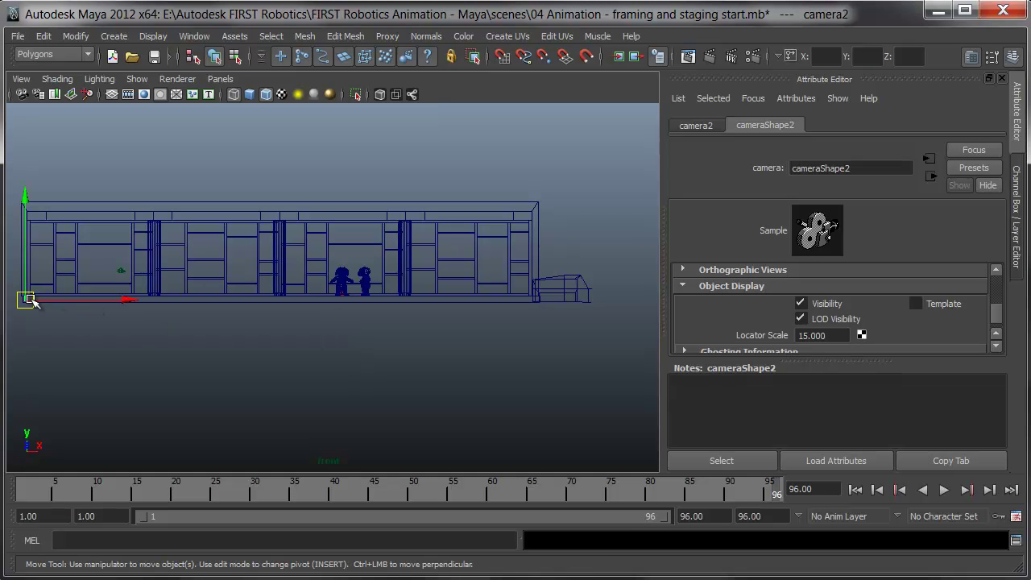
{"action": "left_click_drag", "start_coordinate": [27, 297], "coordinate": [338, 272]}
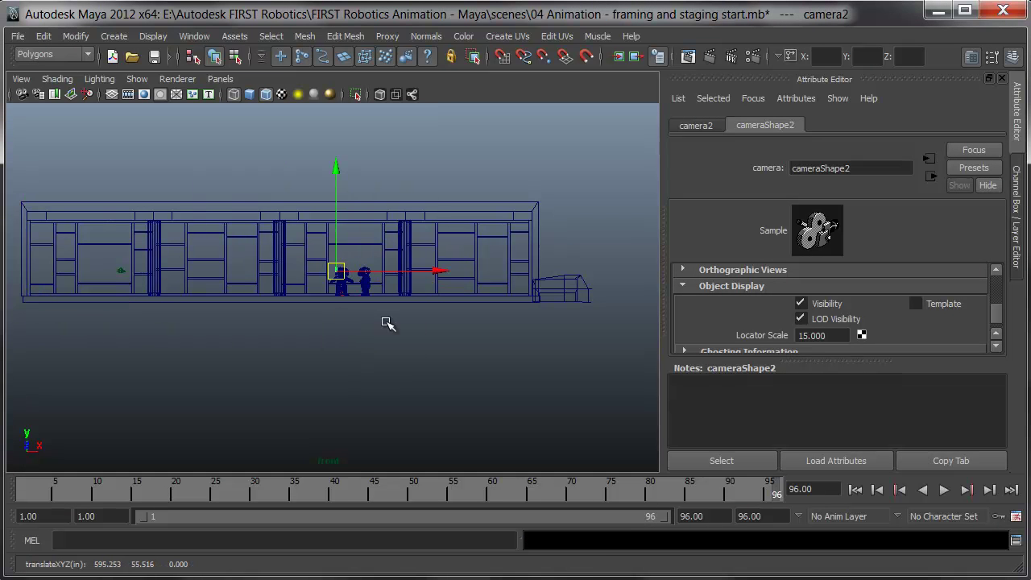
- In the top view, move the second camera to about X 579, Z -27, and rotate it -75 degrees around Y
{"action": "key", "text": "space"}
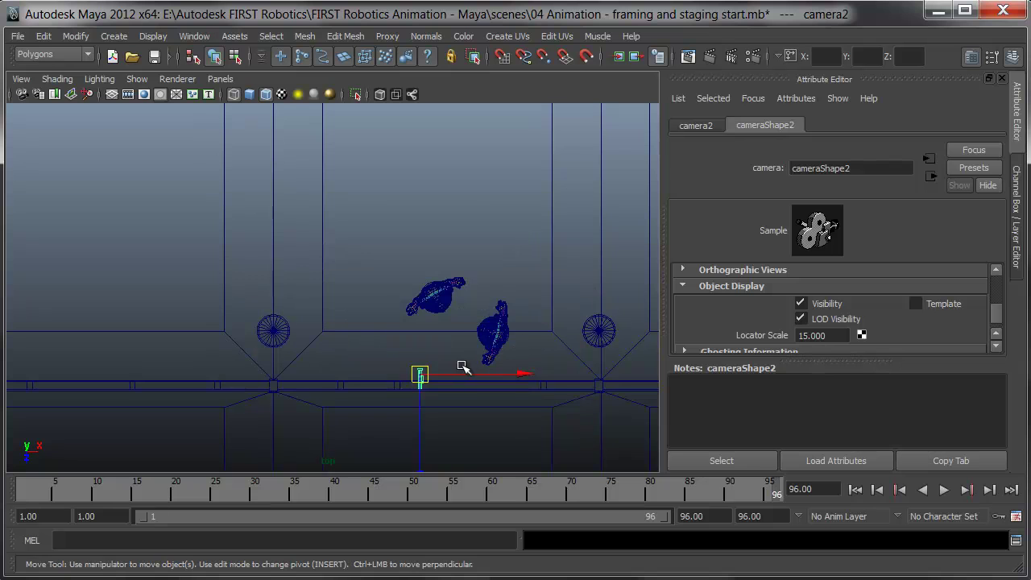
{"action": "left_click_drag", "start_coordinate": [416, 375], "coordinate": [395, 341]}
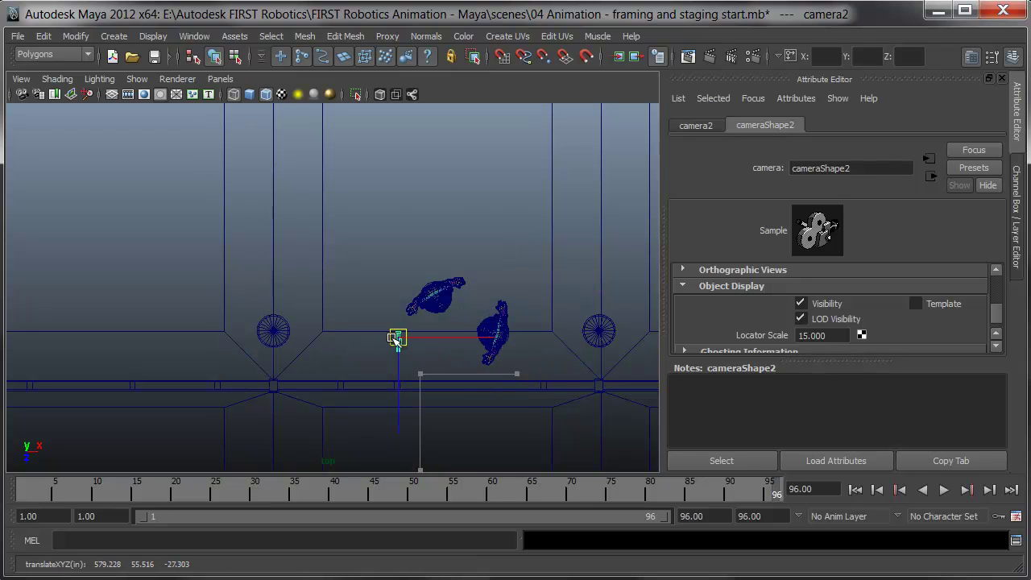
{"action": "key", "text": "e"}
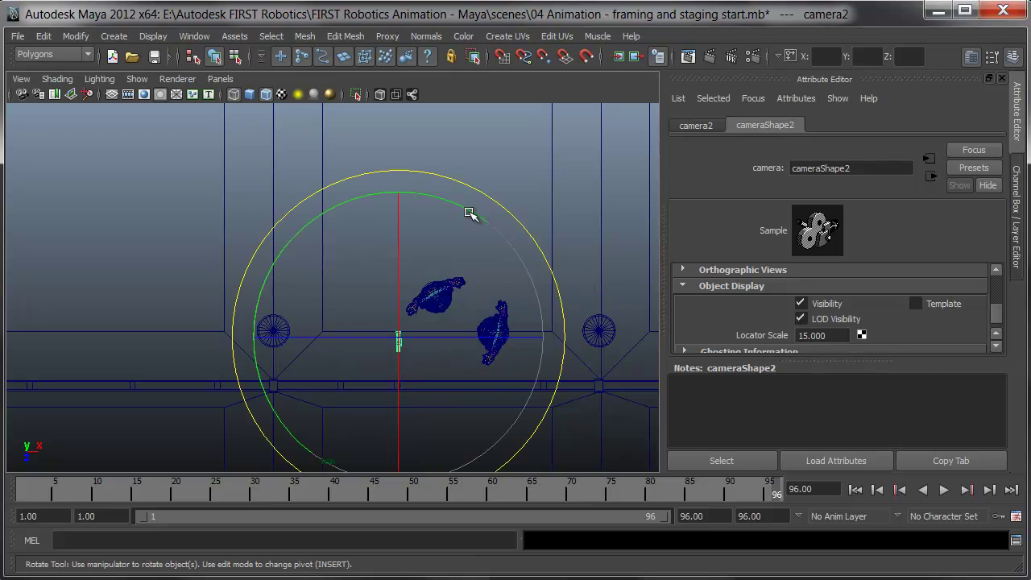
{"action": "left_click_drag", "start_coordinate": [472, 214], "coordinate": [501, 298]}
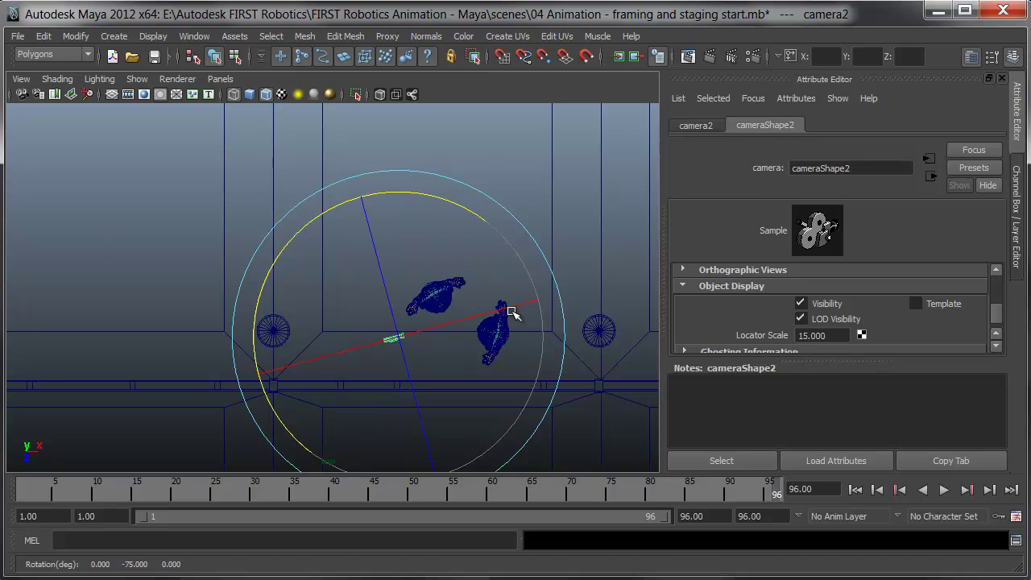
- Look through camera2 in shaded display, pull back to include both characters, and show the resolution gate
{"action": "left_click", "coordinate": [220, 78]}
{"action": "mouse_move", "coordinate": [304, 98]}
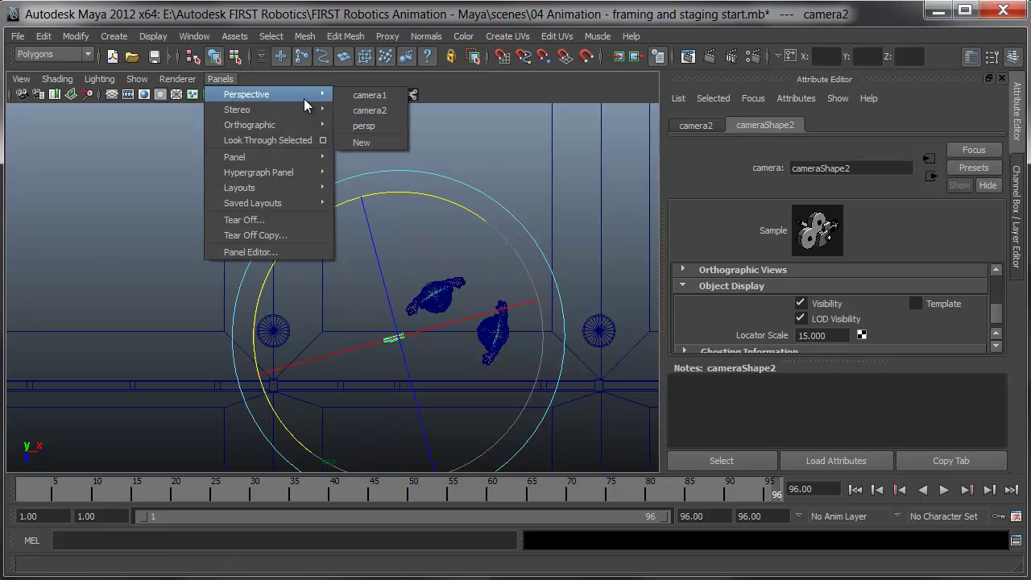
{"action": "left_click", "coordinate": [355, 100]}
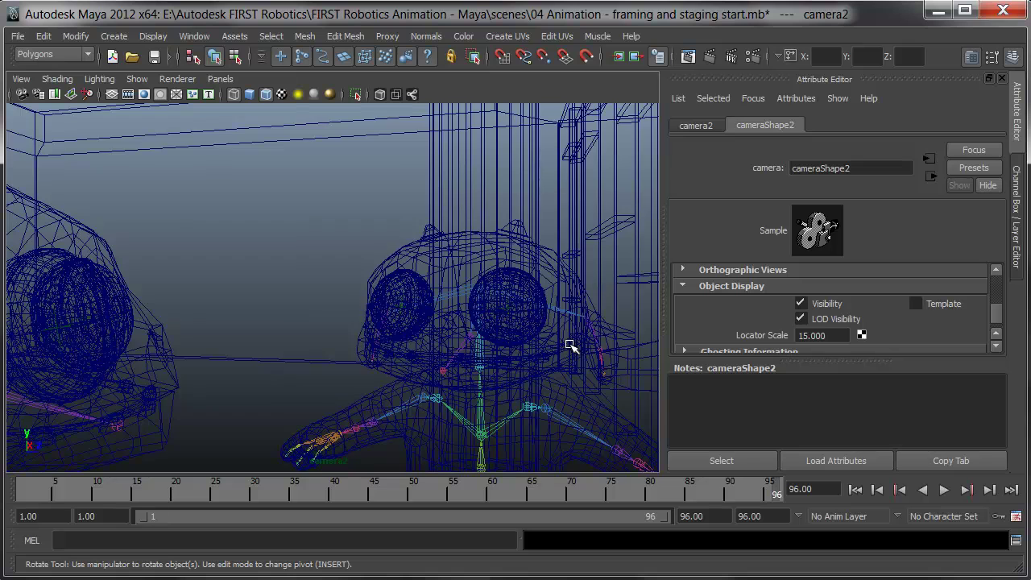
{"action": "key", "text": "5"}
{"action": "right_click_drag", "start_coordinate": [472, 409], "coordinate": [429, 185], "text": "alt"}
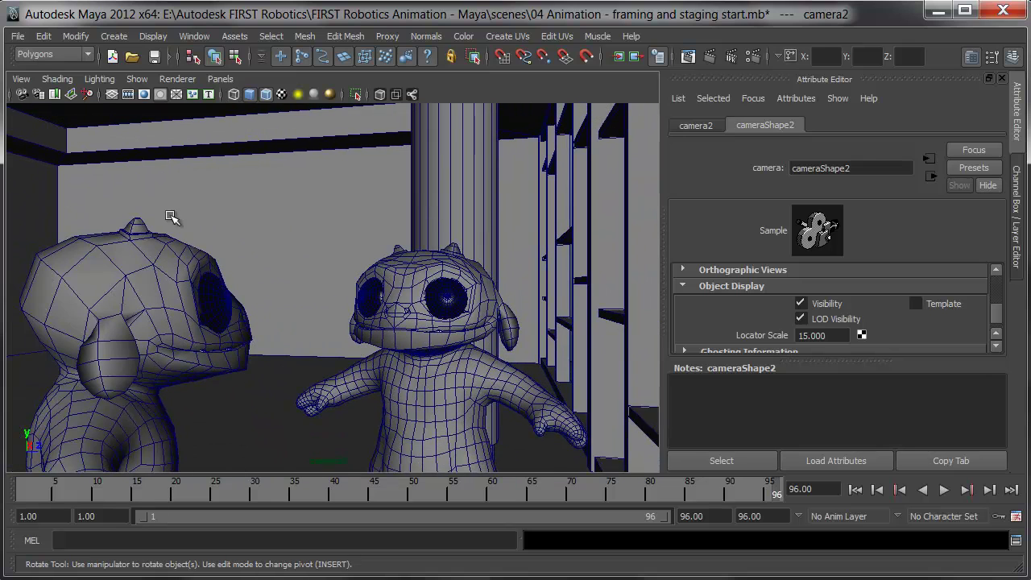
{"action": "left_click", "coordinate": [141, 93]}
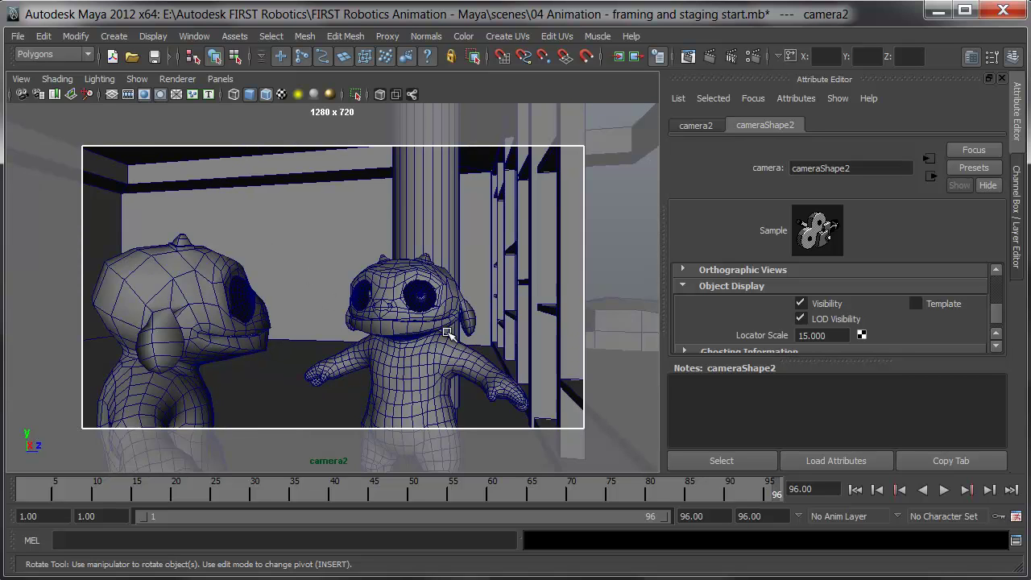
- Orbit, track and dolly camera2 to frame both characters as a two-shot inside the resolution gate
{"action": "left_click_drag", "start_coordinate": [443, 330], "coordinate": [427, 255], "text": "alt"}
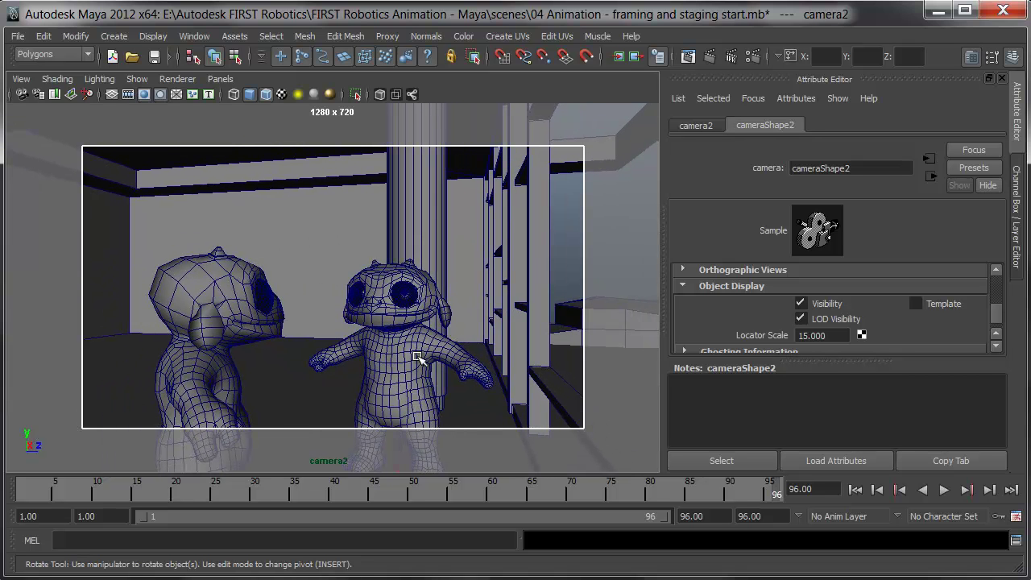
{"action": "mouse_move", "coordinate": [445, 378]}
{"action": "right_mouse_down", "text": "alt"}
{"action": "mouse_move", "coordinate": [448, 420]}
{"action": "mouse_move", "coordinate": [452, 360]}
{"action": "right_mouse_up", "text": "alt"}
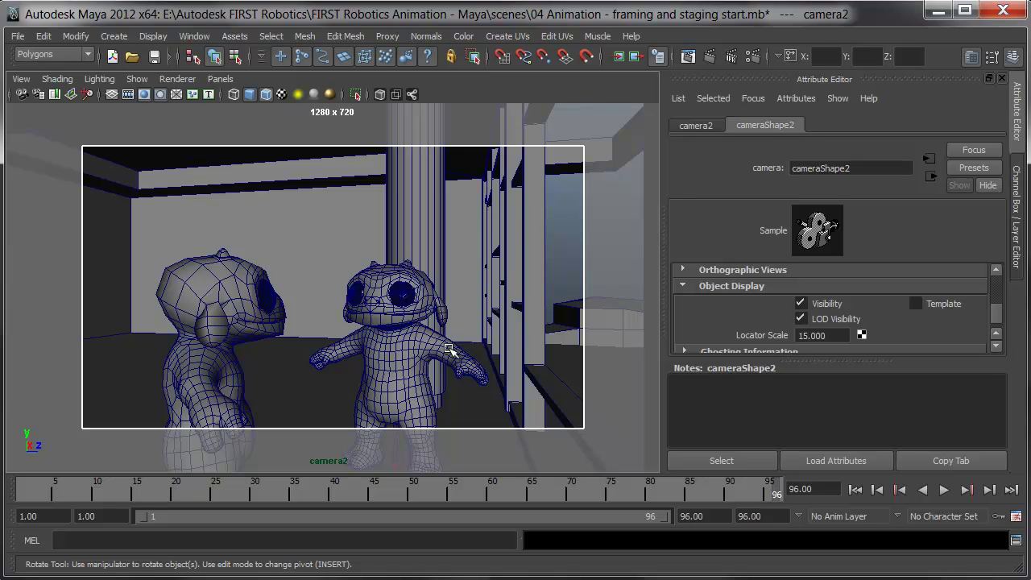
{"action": "left_click_drag", "start_coordinate": [448, 351], "coordinate": [435, 329], "text": "alt"}
{"action": "middle_click_drag", "start_coordinate": [435, 330], "coordinate": [447, 304], "text": "alt"}
{"action": "right_click_drag", "start_coordinate": [448, 304], "coordinate": [465, 354], "text": "alt"}
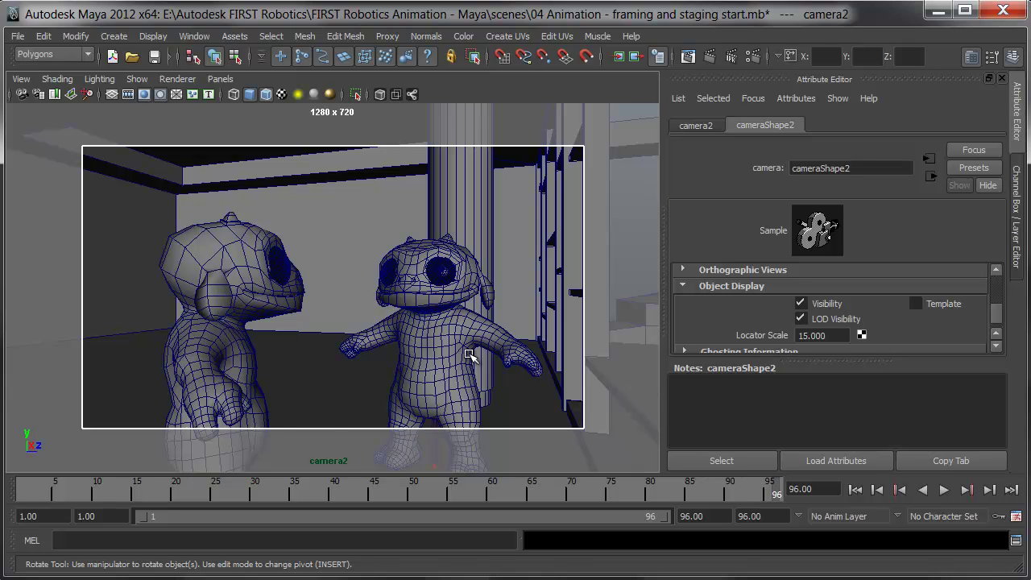
- Set camera2's focal length to 50 and dolly back until both characters fit the frame again
{"action": "key", "text": "alt+shift+v"}
{"action": "scroll", "coordinate": [721, 316], "scroll_direction": "down", "scroll_amount": 5}
{"action": "scroll", "coordinate": [715, 317], "scroll_direction": "up", "scroll_amount": 5}
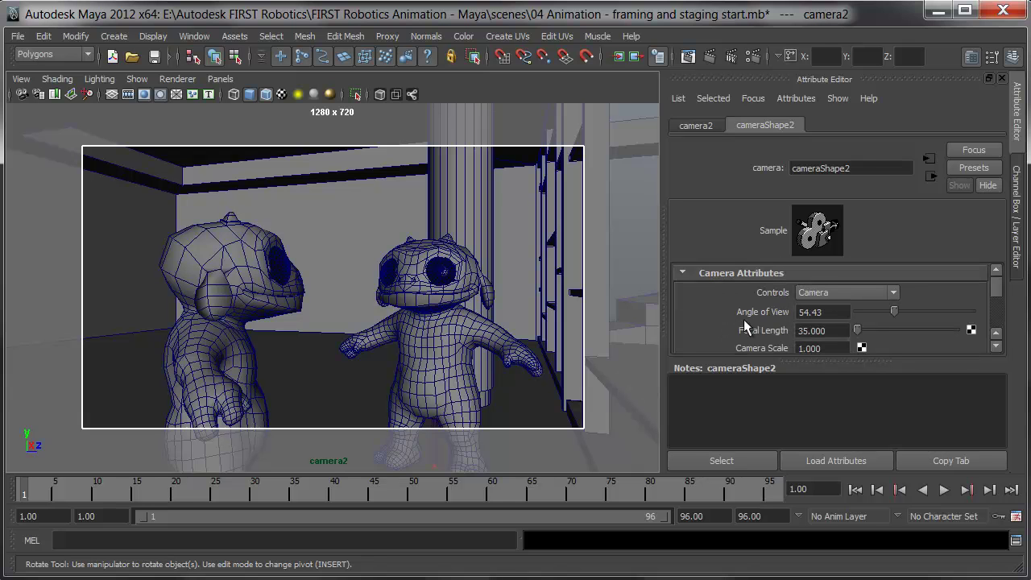
{"action": "left_click_drag", "start_coordinate": [837, 330], "coordinate": [644, 314]}
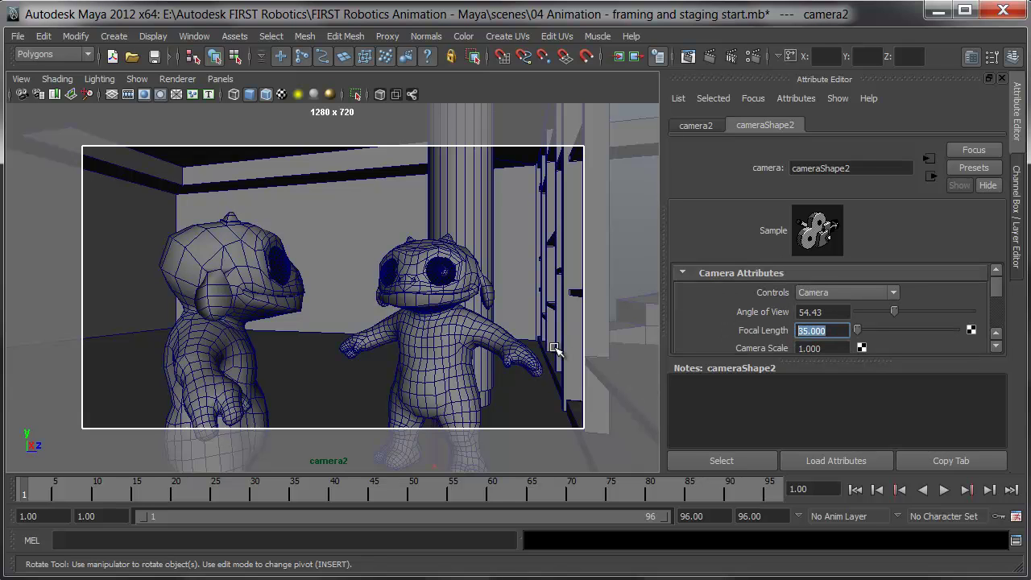
{"action": "type", "text": "50"}
{"action": "key", "text": "Return"}
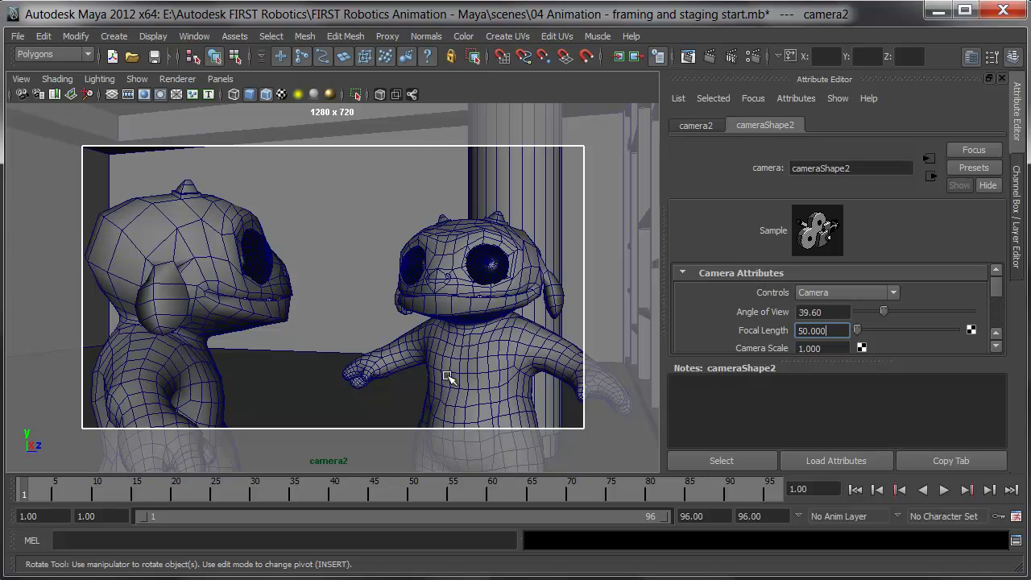
{"action": "right_click_drag", "start_coordinate": [460, 357], "coordinate": [449, 226], "text": "alt"}
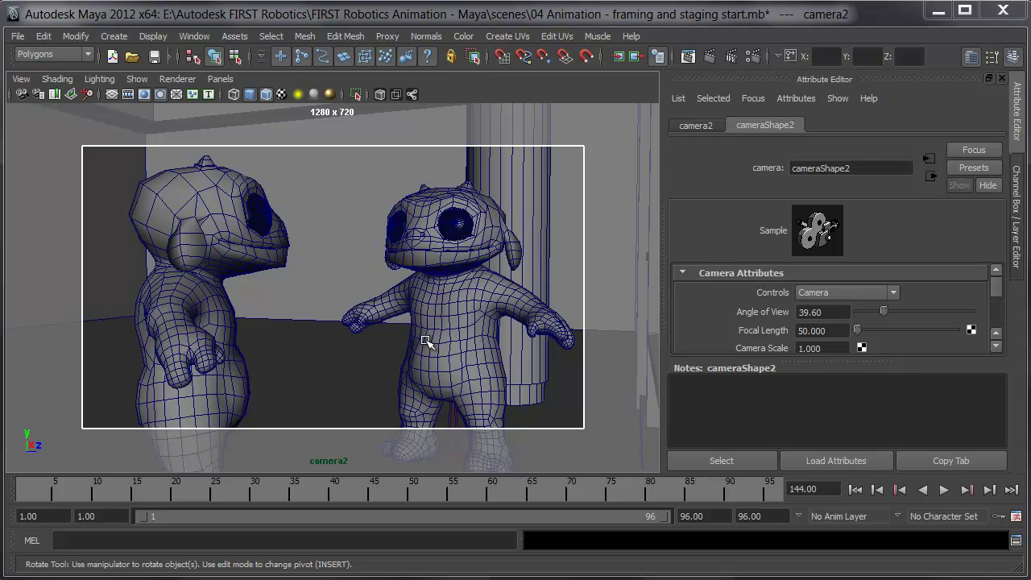
- Extend the scene's animation end time to frame 240
{"action": "double_click", "coordinate": [761, 516]}
{"action": "type", "text": "240"}
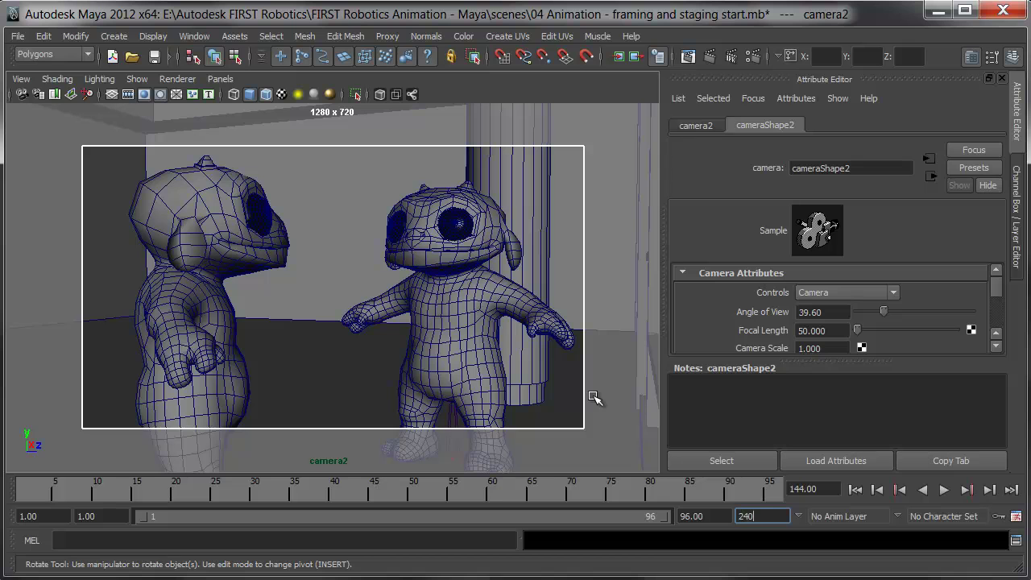
{"action": "key", "text": "Return"}
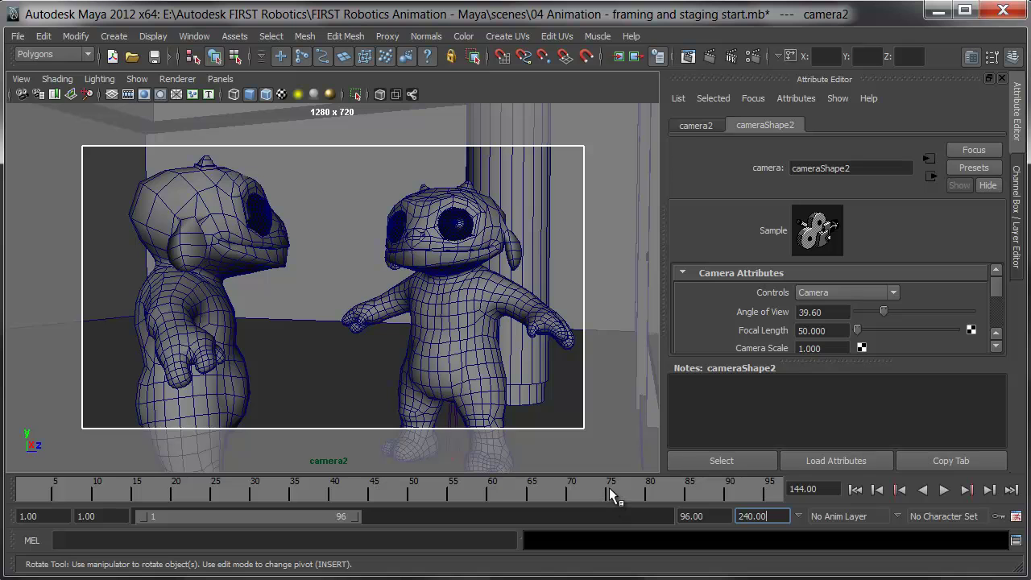
- Set the playback range to frames 96 through 144, keeping the viewport shaded
{"action": "double_click", "coordinate": [113, 515]}
{"action": "type", "text": "9"}
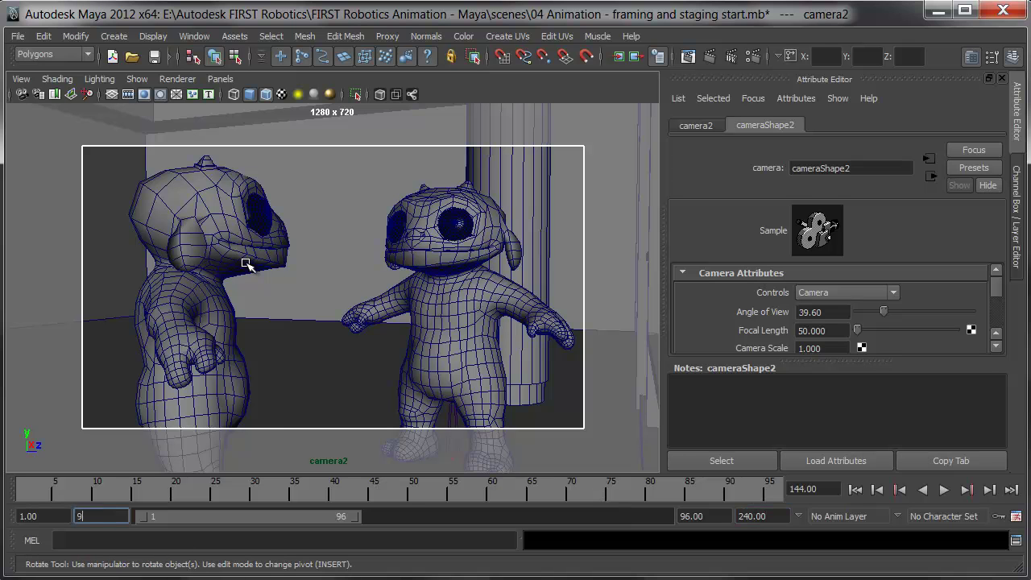
{"action": "type", "text": "6"}
{"action": "key", "text": "Return"}
{"action": "key", "text": "1"}
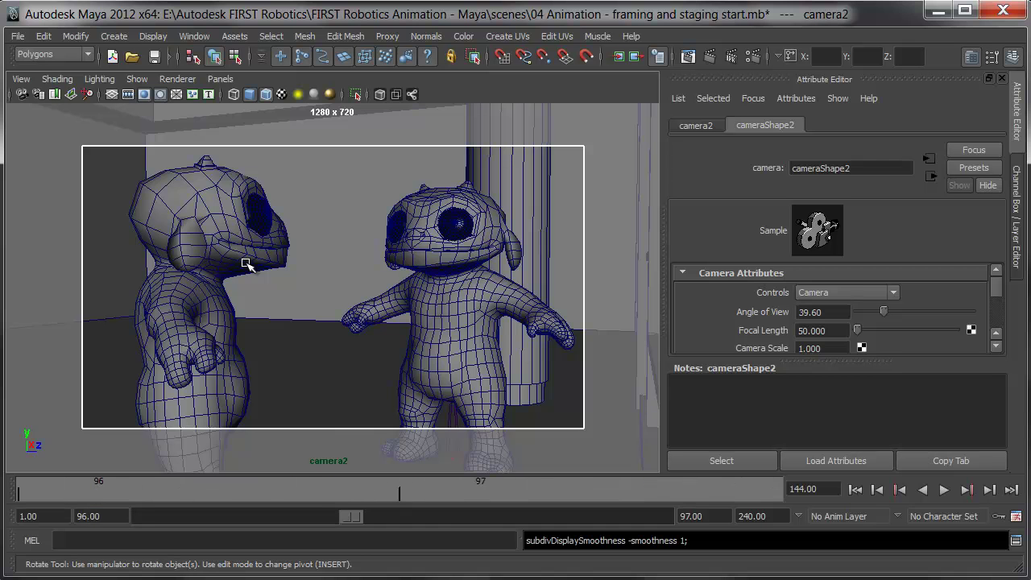
{"action": "key", "text": "4"}
{"action": "key", "text": "5"}
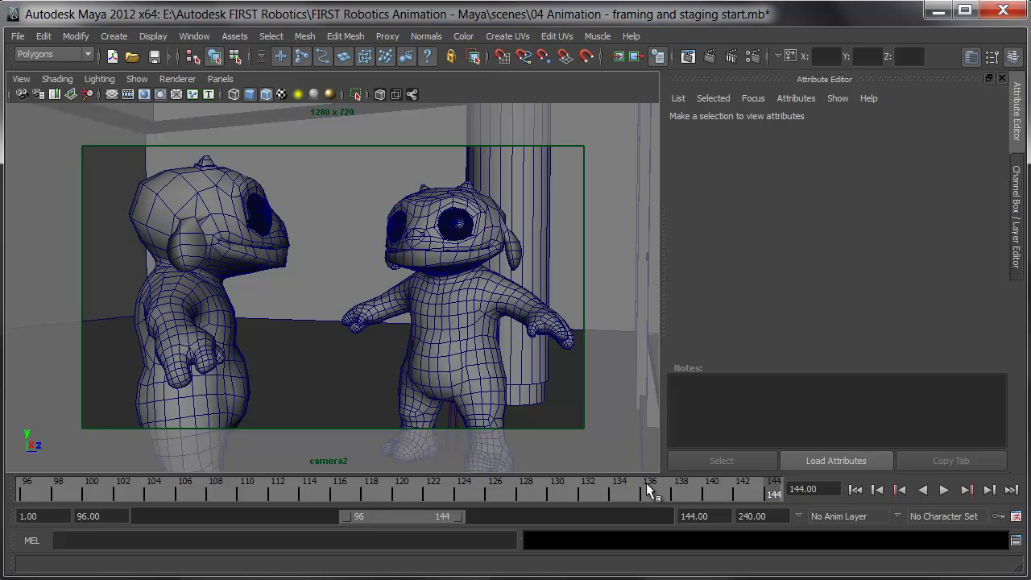
- Select camera2 and key its translation and rotation at frame 96
{"action": "key", "text": "e"}
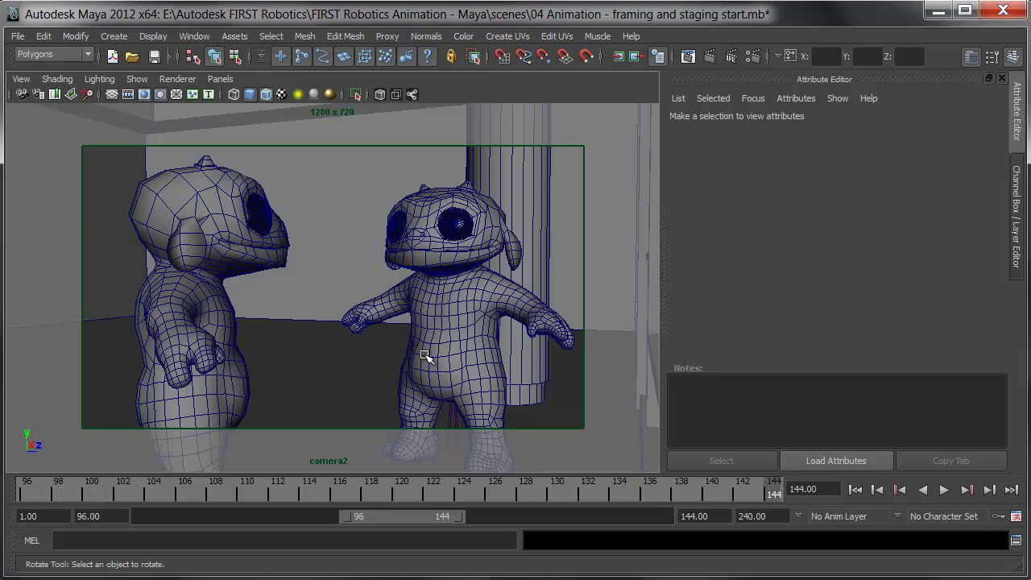
{"action": "left_click", "coordinate": [22, 93]}
{"action": "left_click", "coordinate": [683, 127]}
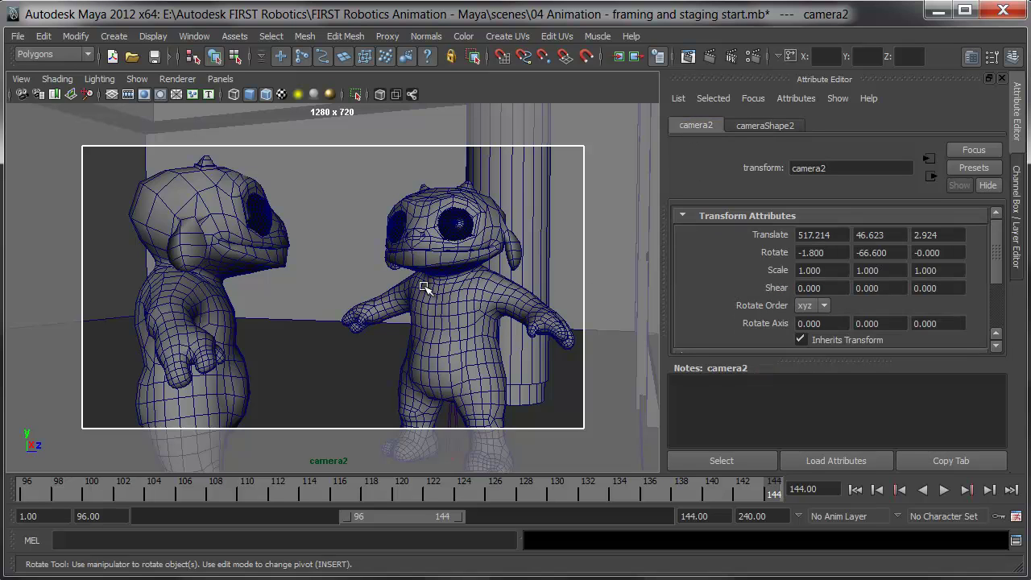
{"action": "left_click_drag", "start_coordinate": [378, 493], "coordinate": [27, 493]}
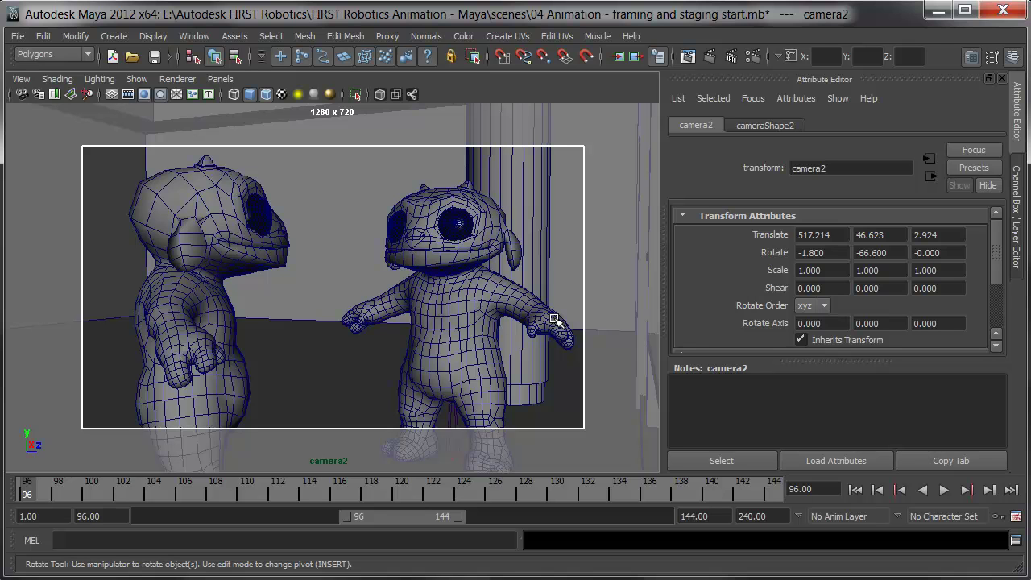
{"action": "key", "text": "shift+w"}
{"action": "key", "text": "shift+e"}
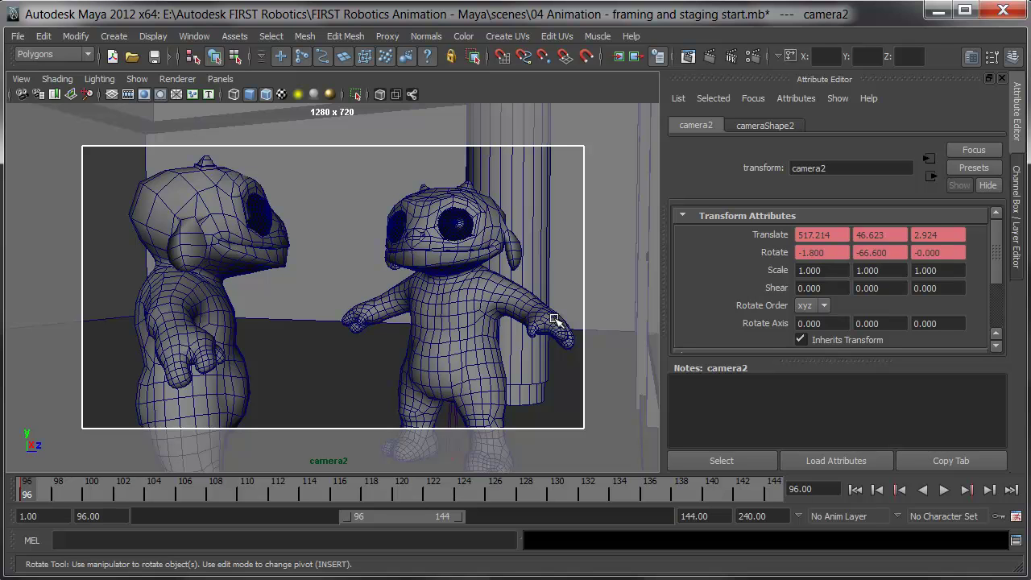
- At frame 144, orbit camera2 around behind the foreground character and key its translation and rotation
{"action": "left_click_drag", "start_coordinate": [490, 486], "coordinate": [774, 488]}
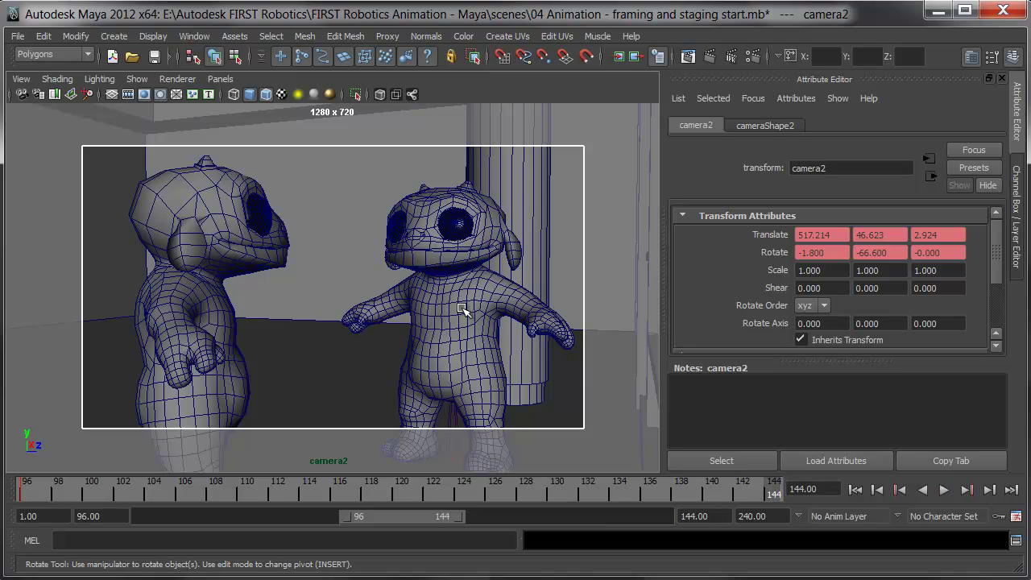
{"action": "left_click_drag", "start_coordinate": [463, 310], "coordinate": [645, 314], "text": "alt"}
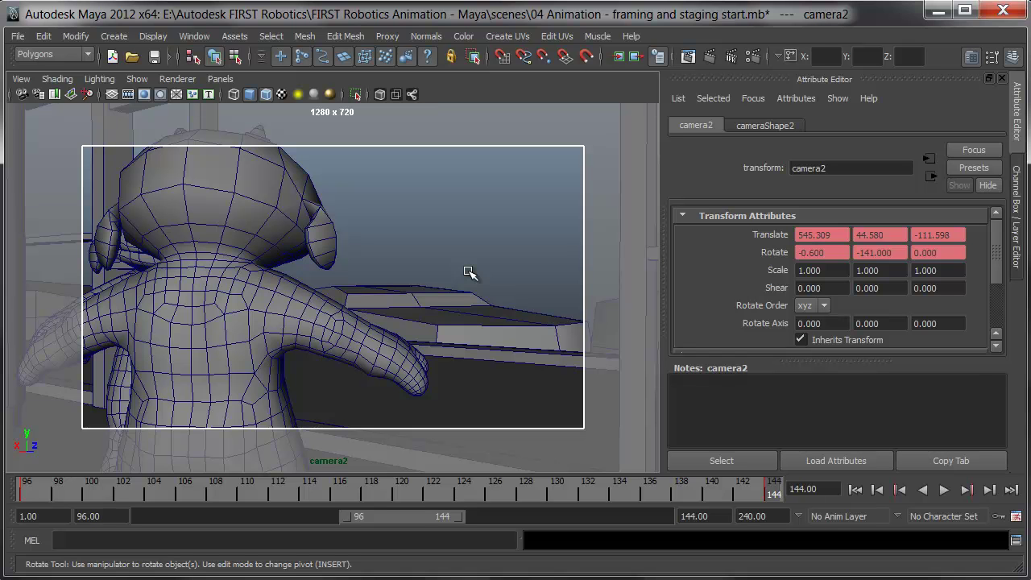
- Play camera2's orbit move from frame 96 to review its timing, and return to the start of the playback range
{"action": "left_click", "coordinate": [855, 490]}
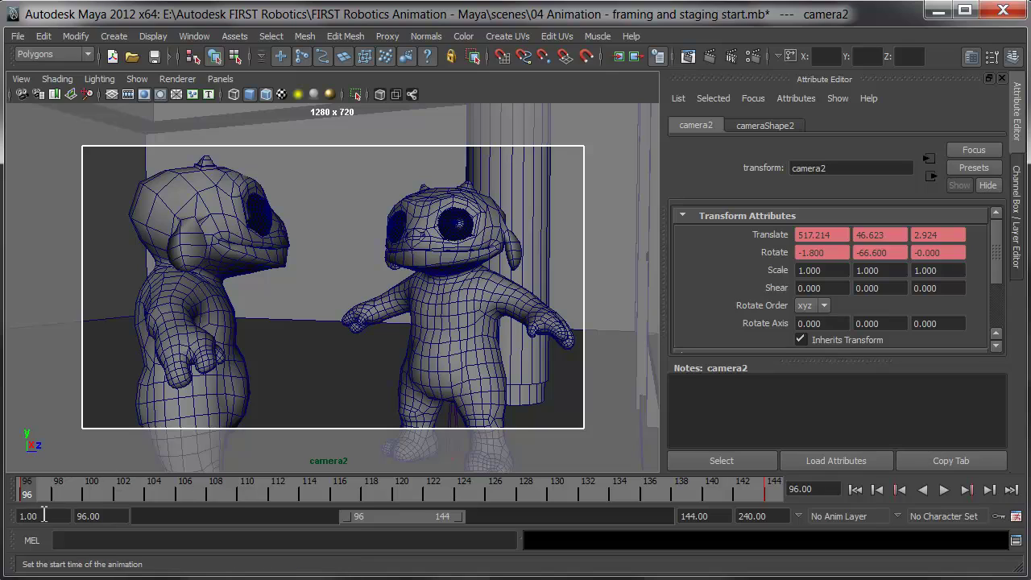
{"action": "key", "text": "alt+v"}
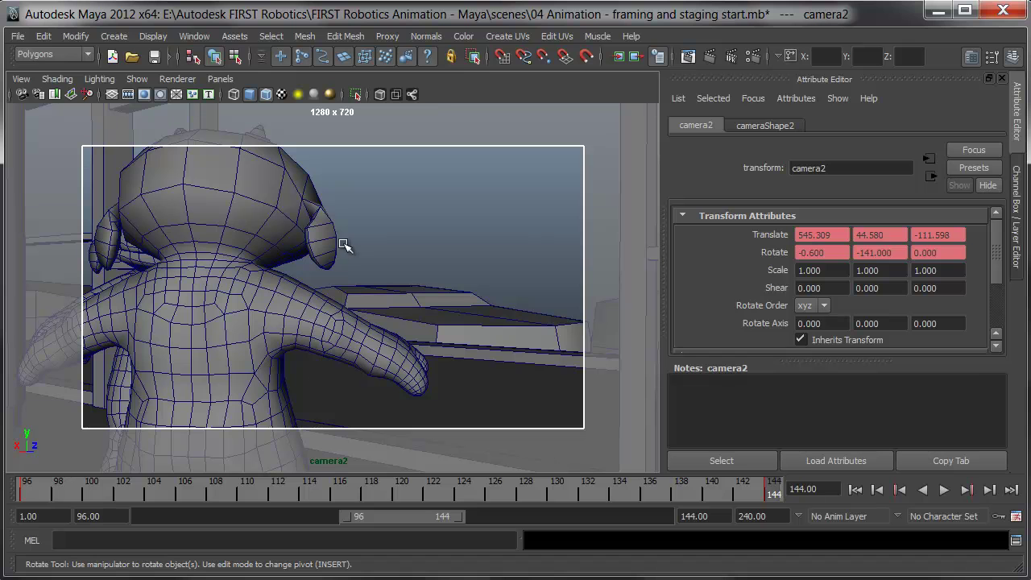
{"action": "left_click", "coordinate": [858, 489]}
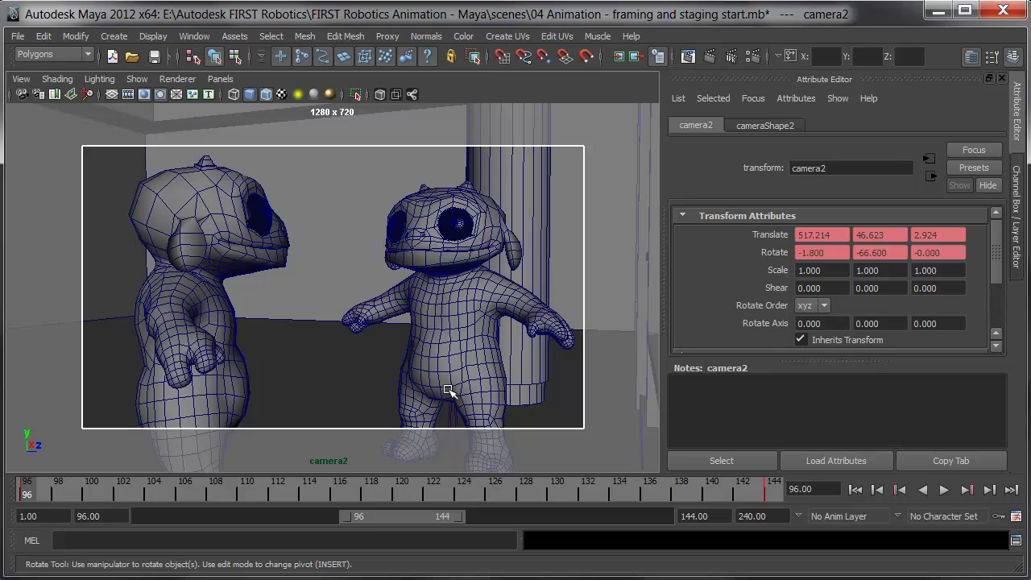
{"action": "left_click", "coordinate": [945, 490]}
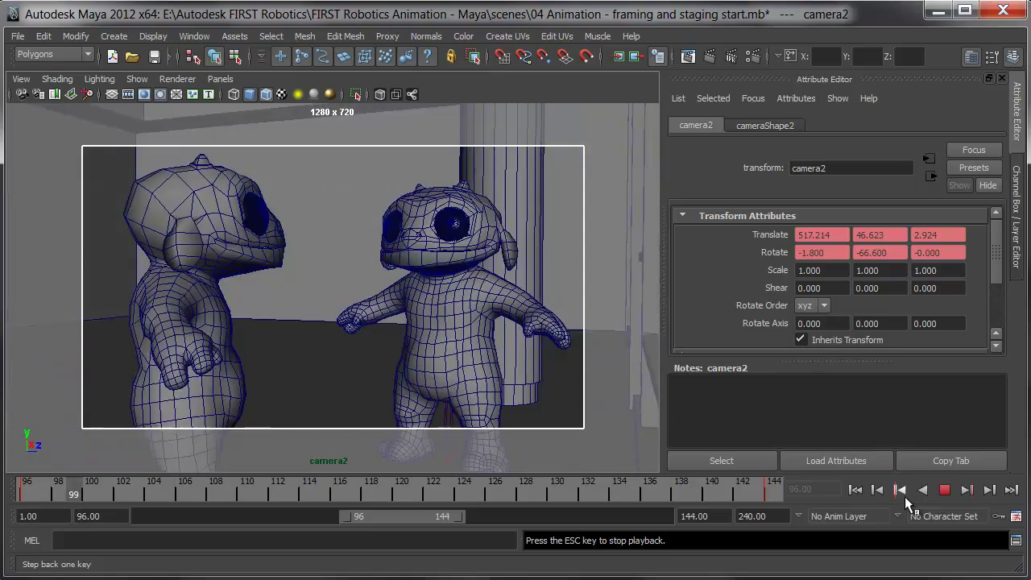
{"action": "left_click", "coordinate": [945, 489]}
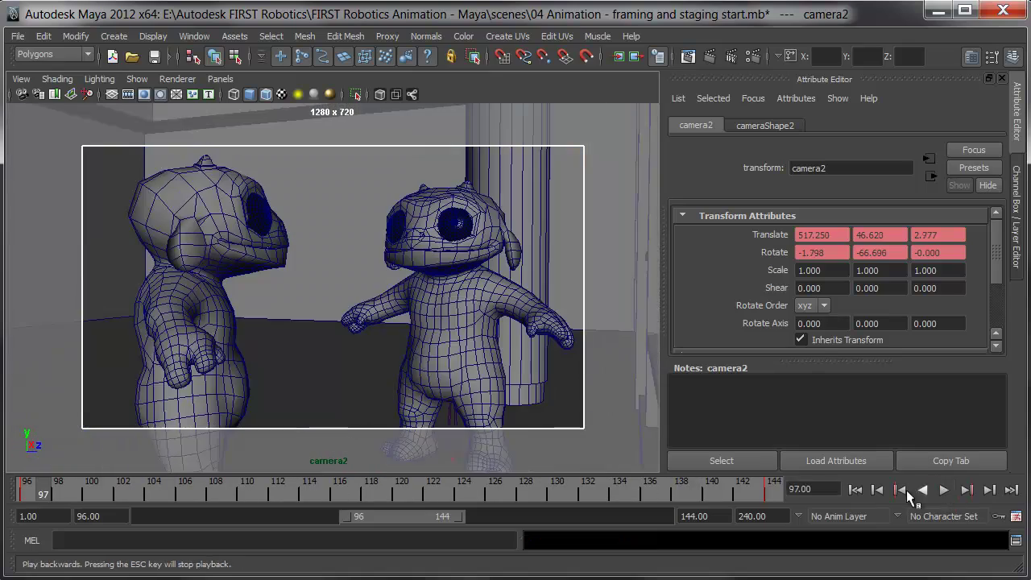
{"action": "left_click", "coordinate": [855, 489]}
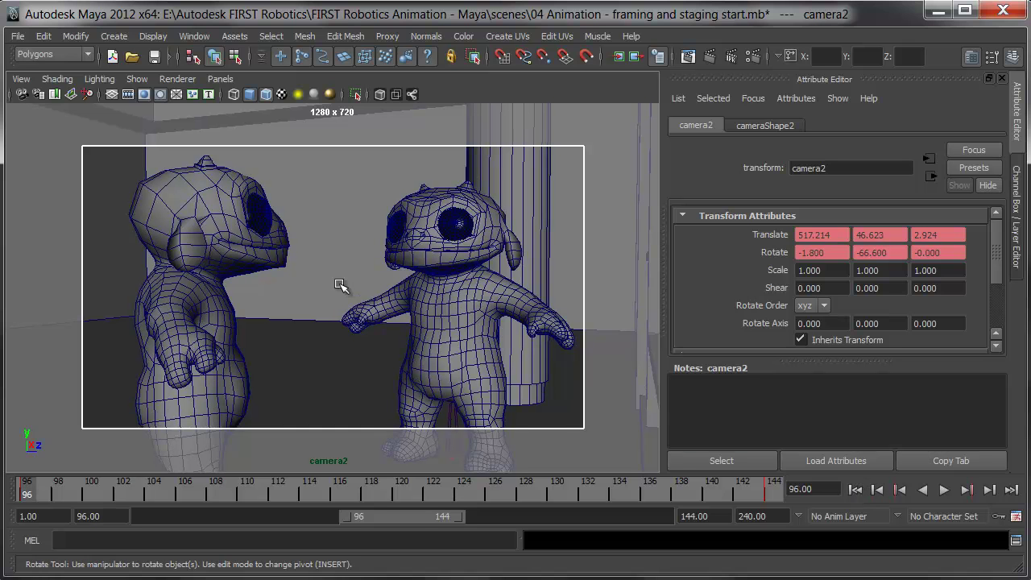
- Open the Graph Editor and frame all of camera2's translation and rotation curves
{"action": "left_click", "coordinate": [192, 36]}
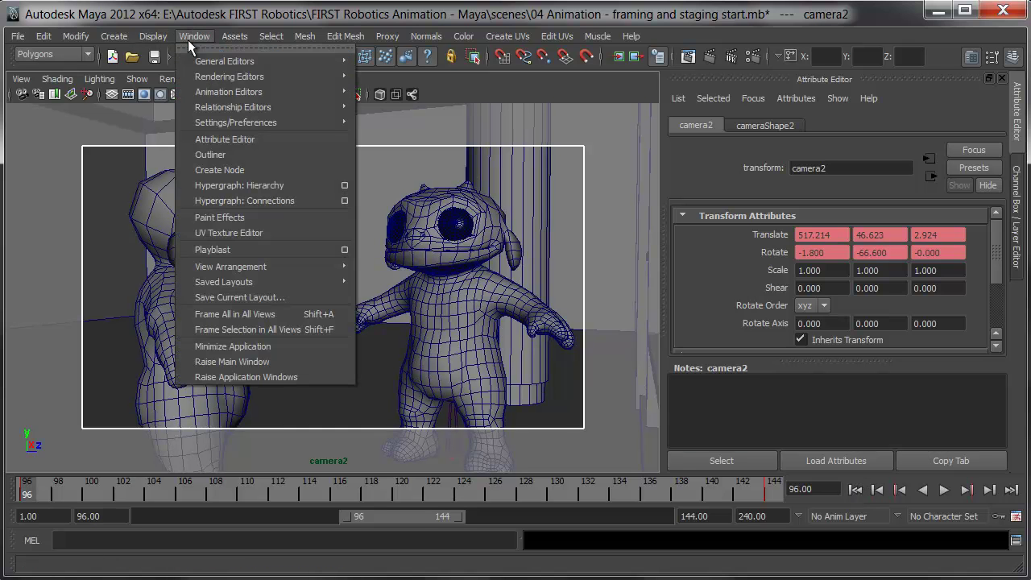
{"action": "mouse_move", "coordinate": [213, 90]}
{"action": "left_click", "coordinate": [371, 101]}
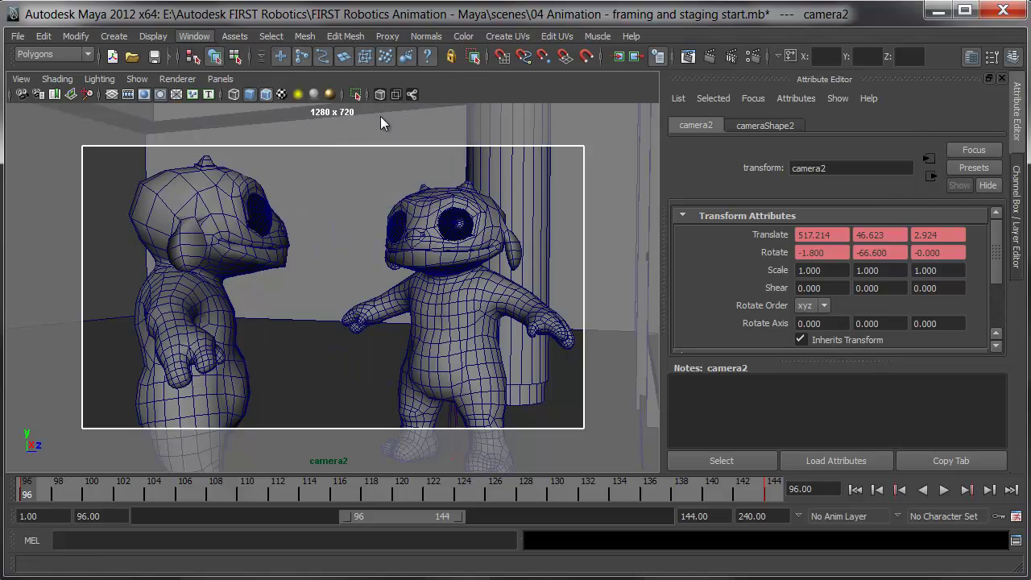
{"action": "left_click", "coordinate": [141, 201]}
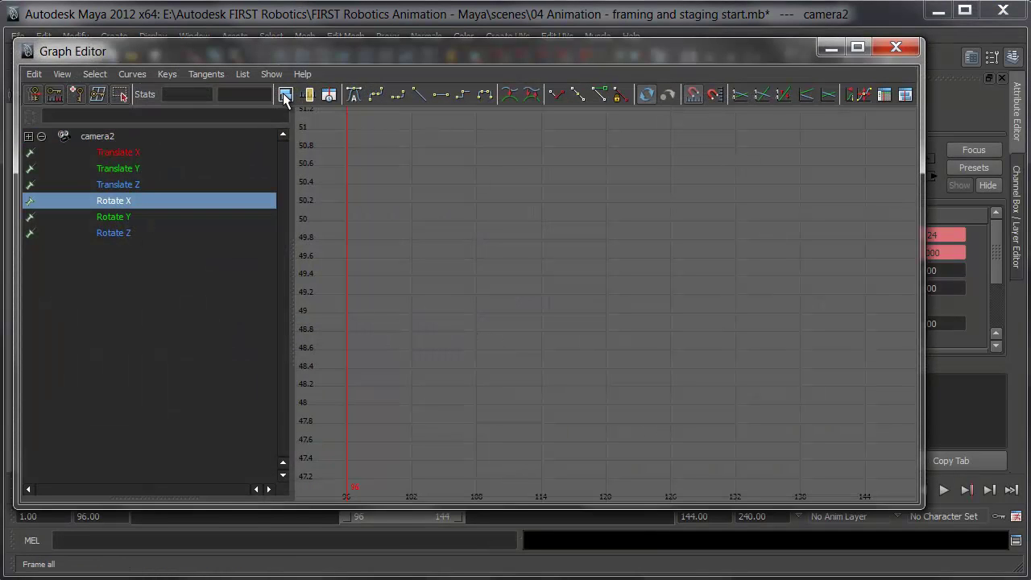
{"action": "left_click", "coordinate": [285, 96]}
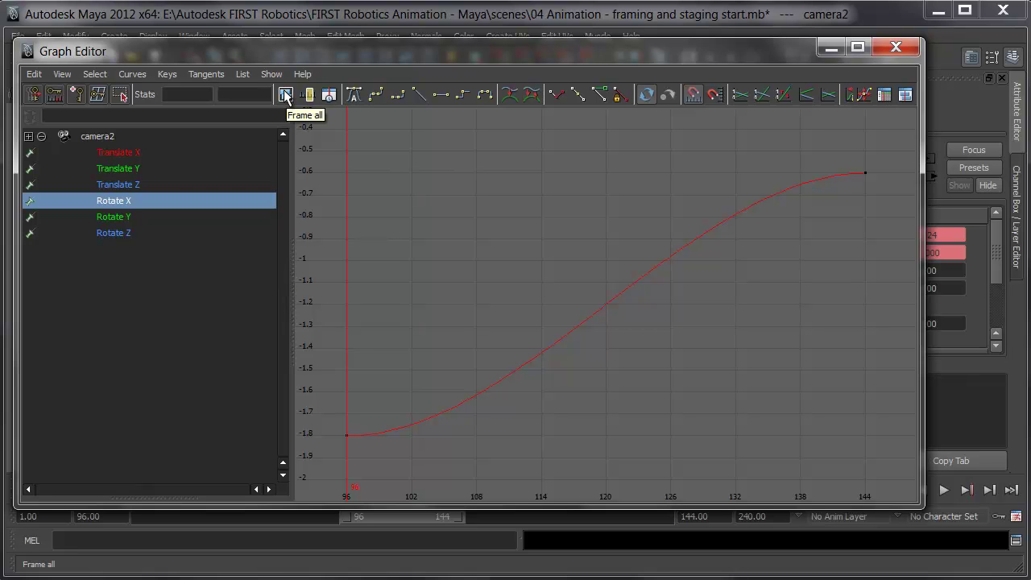
{"action": "left_click", "coordinate": [117, 152]}
{"action": "left_click", "coordinate": [122, 234], "text": "shift"}
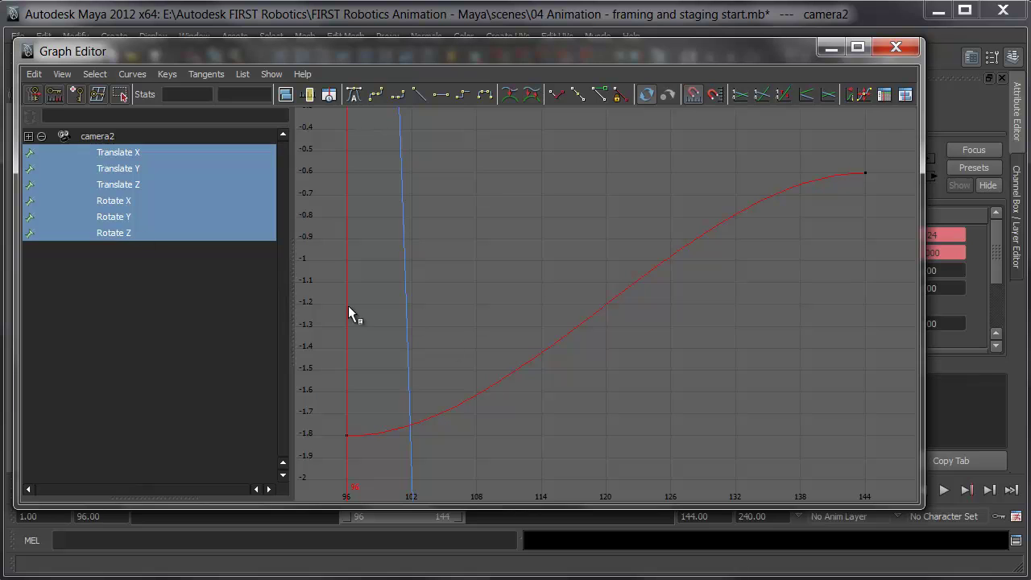
{"action": "left_click", "coordinate": [285, 94]}
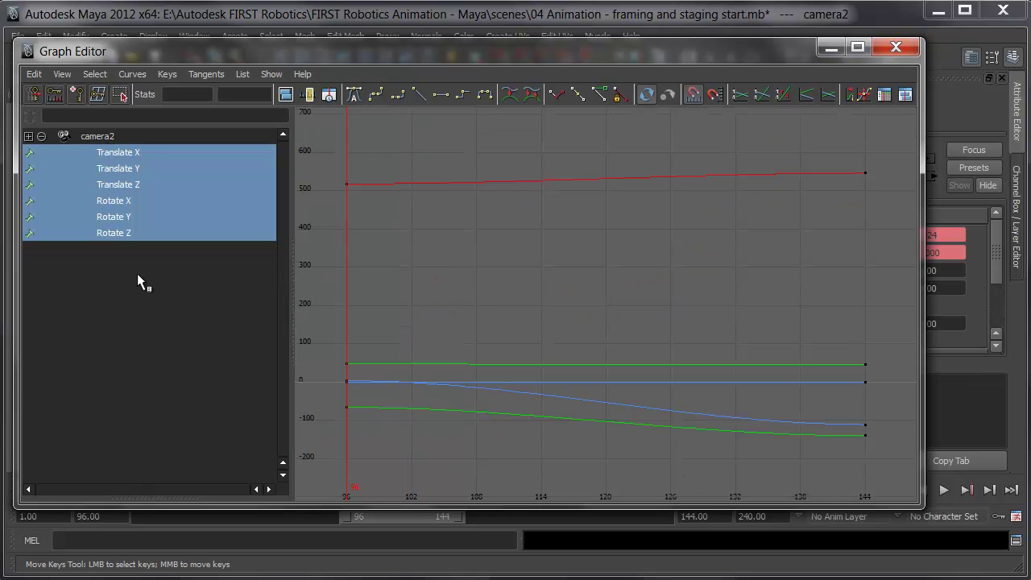
- Examine camera2's translation and rotation curves one channel at a time
{"action": "left_click", "coordinate": [125, 153]}
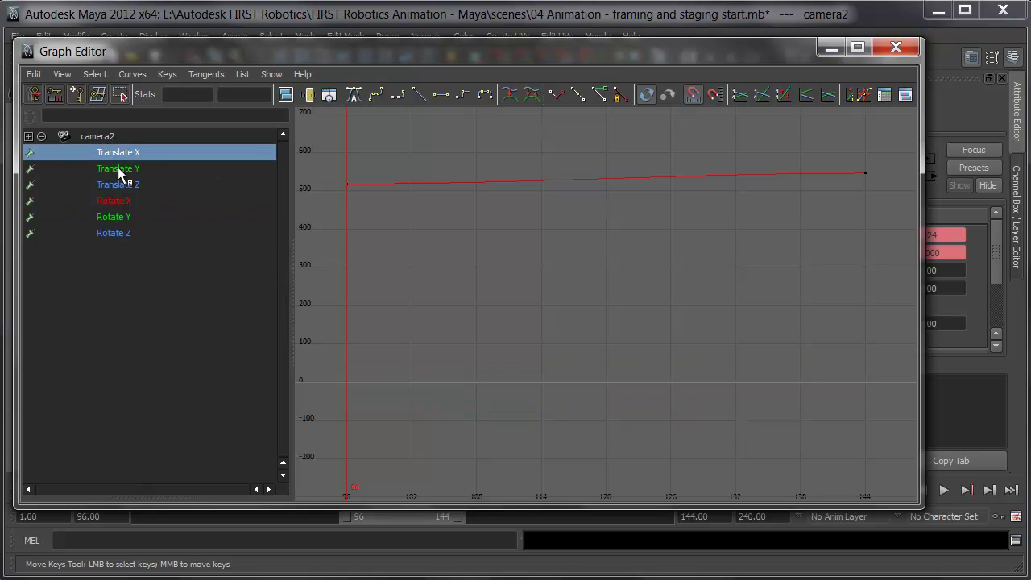
{"action": "left_click", "coordinate": [119, 170]}
{"action": "left_click", "coordinate": [114, 186]}
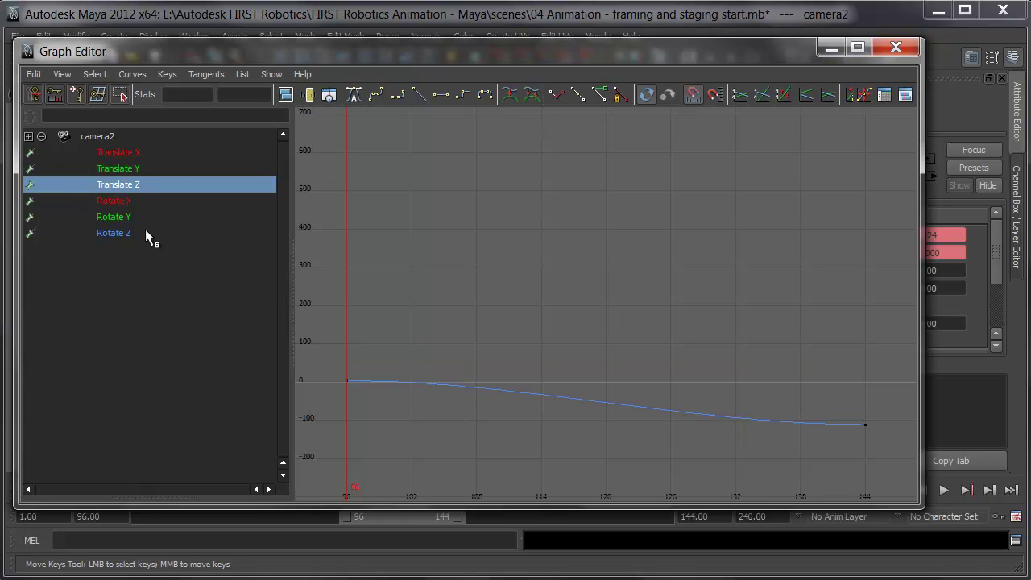
{"action": "left_click", "coordinate": [108, 202]}
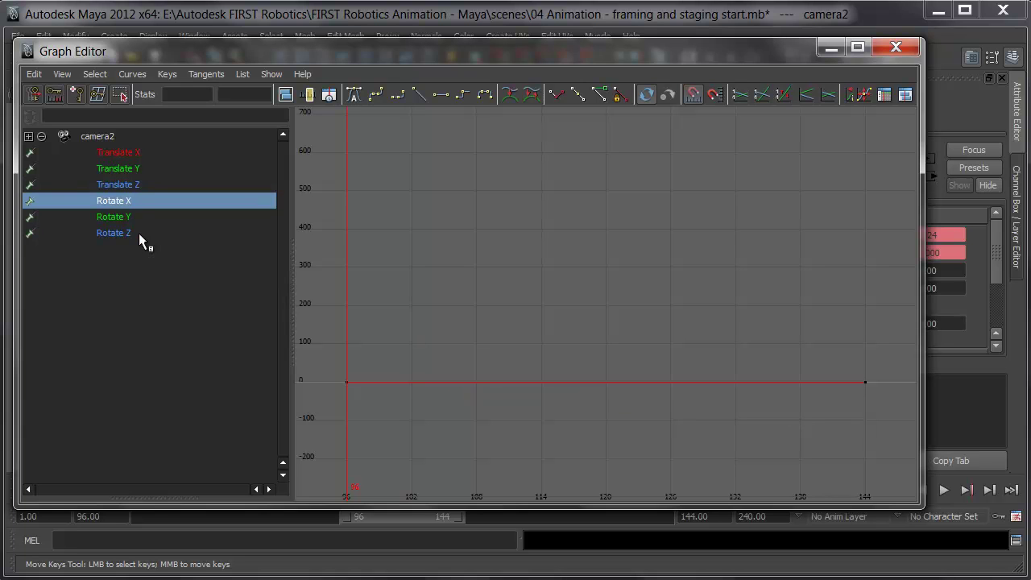
{"action": "left_click", "coordinate": [130, 215]}
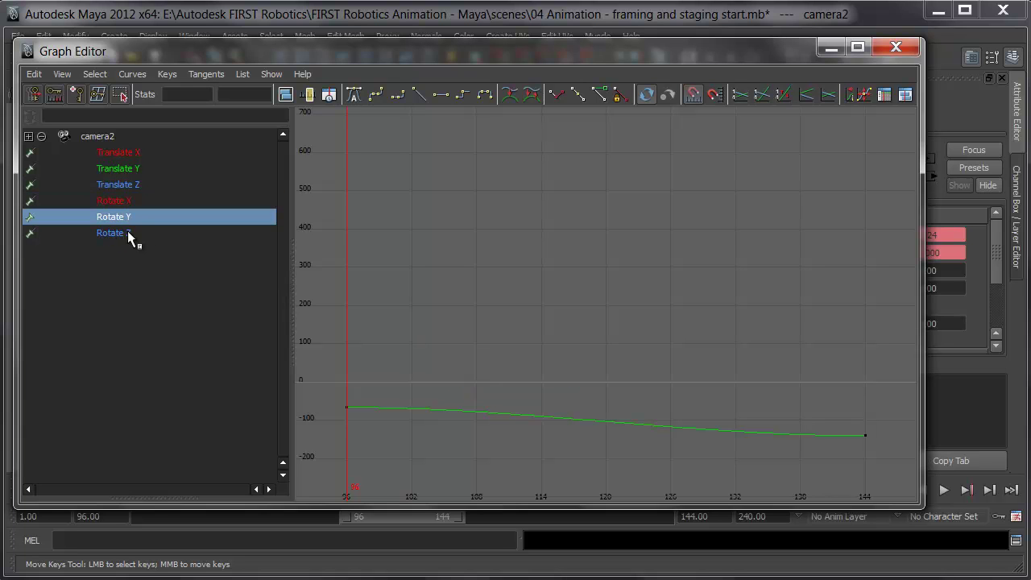
{"action": "left_click", "coordinate": [126, 232]}
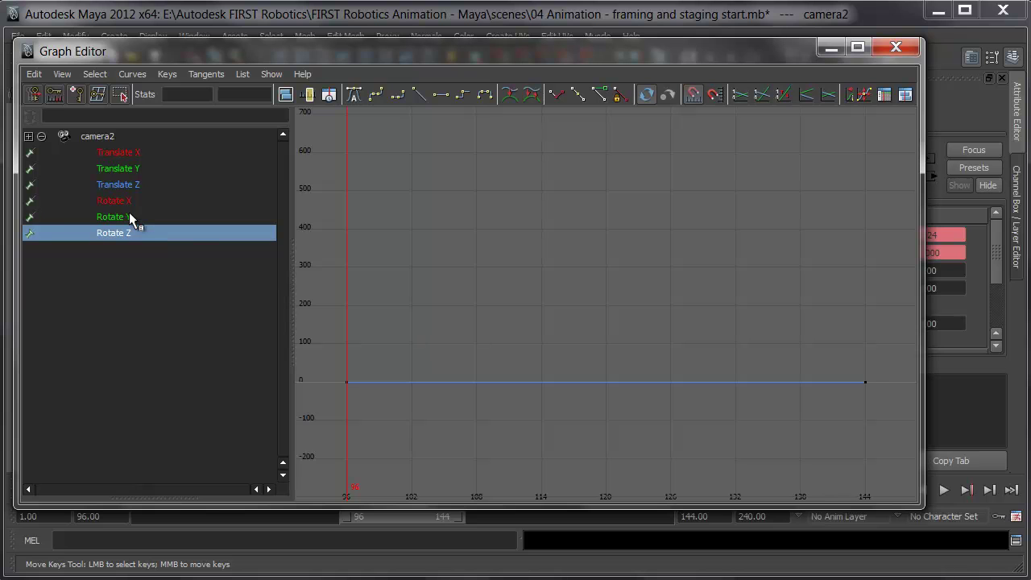
- Free the tangent weight of the Rotate Y key at frame 96, stretch its outgoing handle to about frame 120, and close the Graph Editor
{"action": "left_click", "coordinate": [128, 217]}
{"action": "middle_click_drag", "start_coordinate": [508, 348], "coordinate": [504, 237], "text": "alt"}
{"action": "left_click_drag", "start_coordinate": [453, 254], "coordinate": [305, 354]}
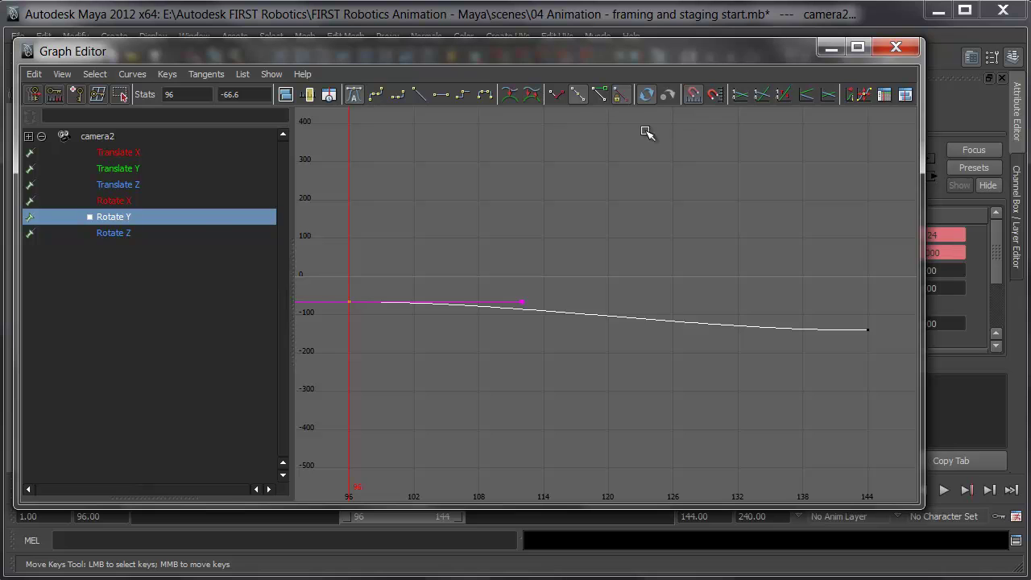
{"action": "left_click", "coordinate": [604, 97]}
{"action": "left_click_drag", "start_coordinate": [502, 260], "coordinate": [545, 329]}
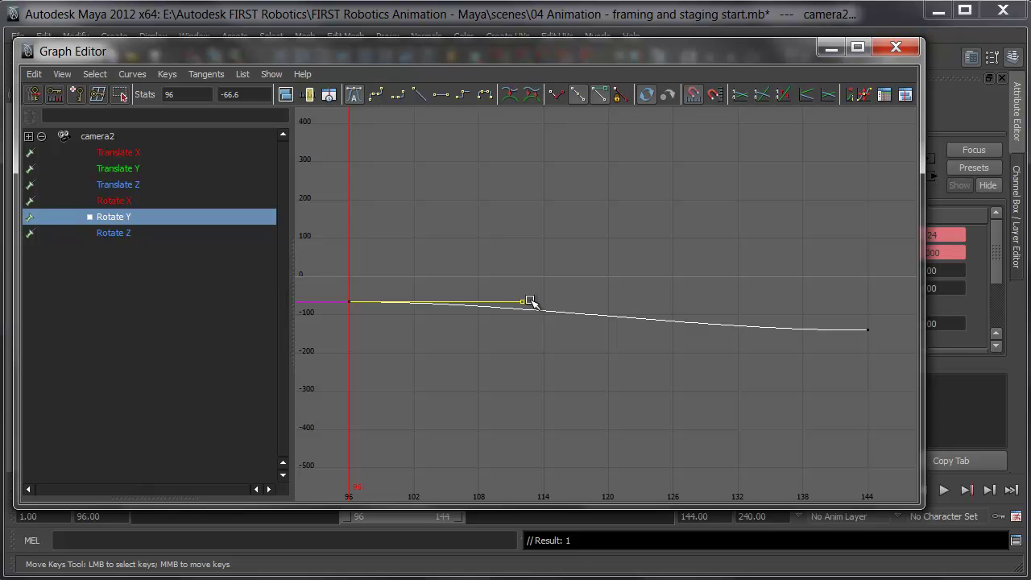
{"action": "middle_click_drag", "start_coordinate": [529, 300], "coordinate": [619, 302]}
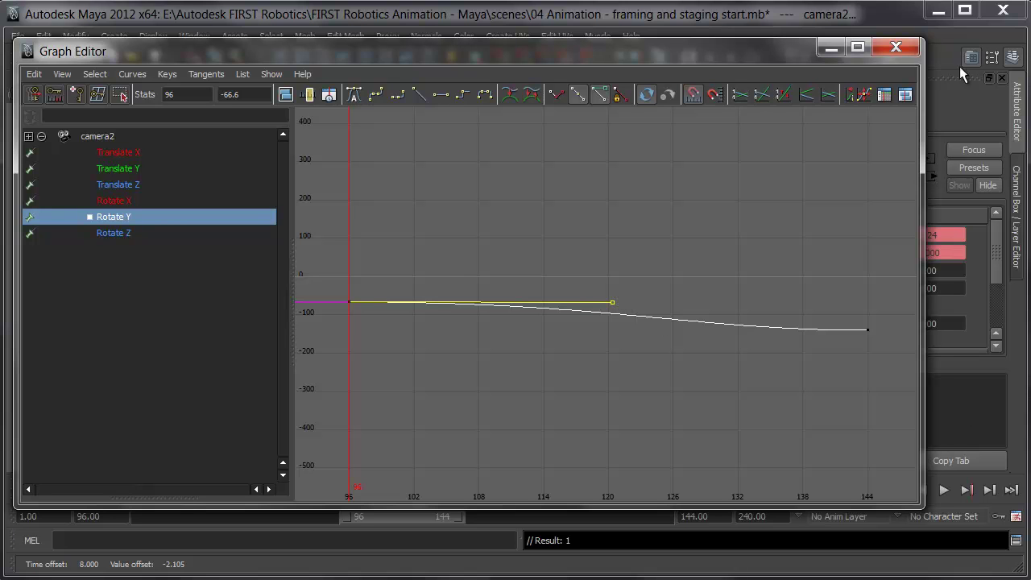
{"action": "left_click", "coordinate": [895, 47]}
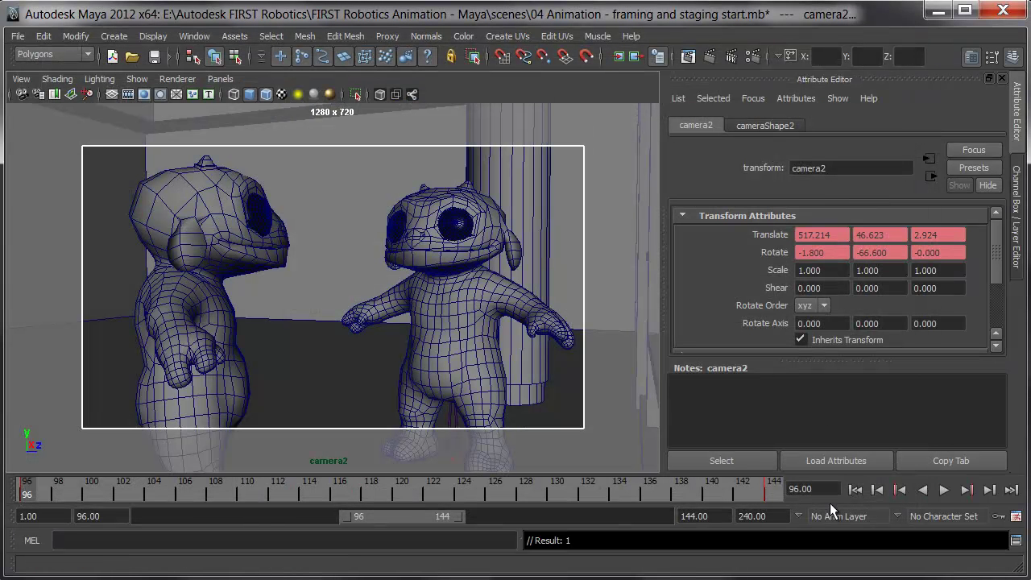
- Play back the shot to check the adjusted Rotate Y easing, and return to frame 96
{"action": "left_click", "coordinate": [943, 491]}
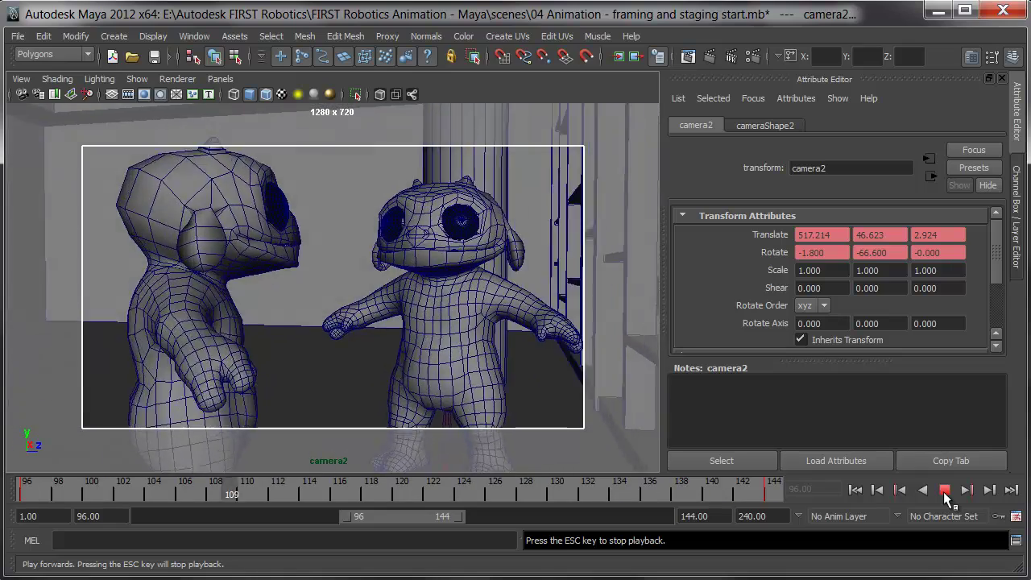
{"action": "left_click", "coordinate": [943, 492]}
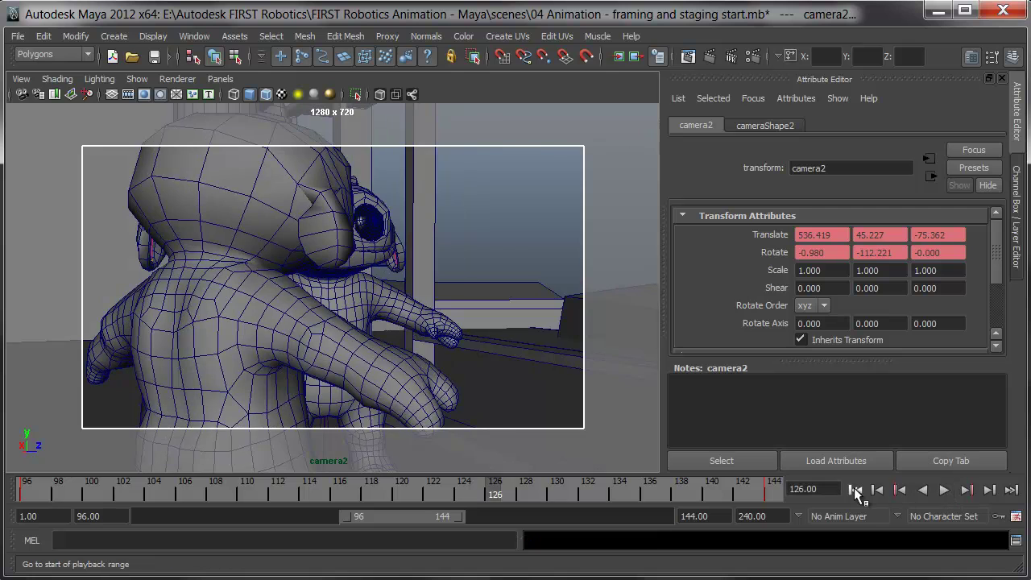
{"action": "left_click", "coordinate": [855, 489]}
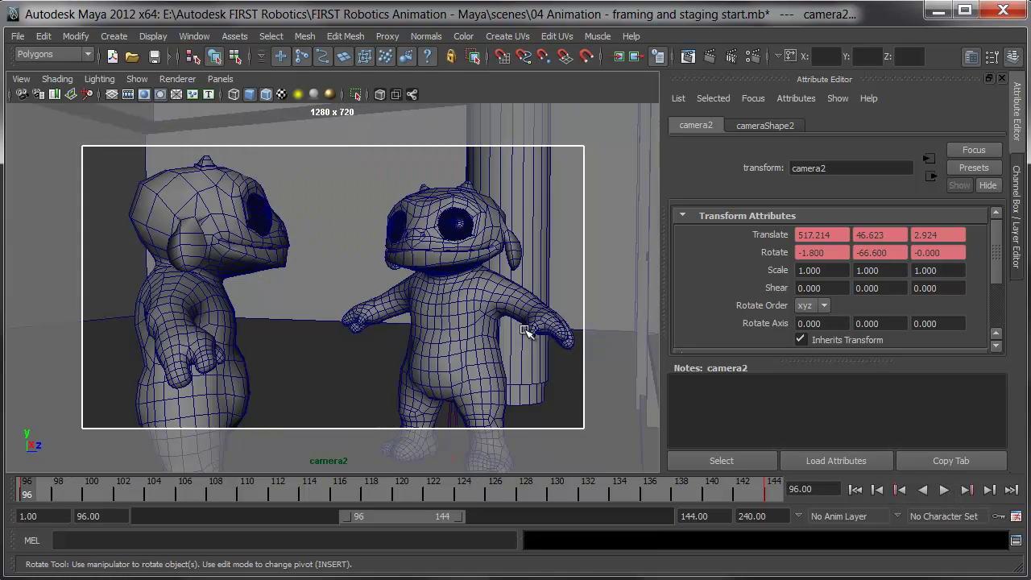